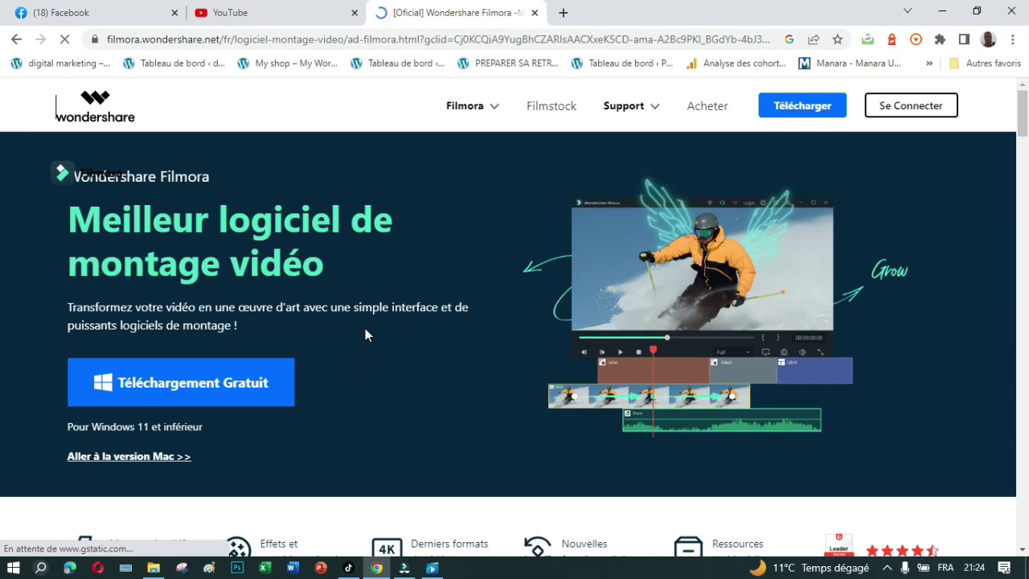
# - Switch to Wondershare Filmora
pyautogui.moveTo(404, 567)
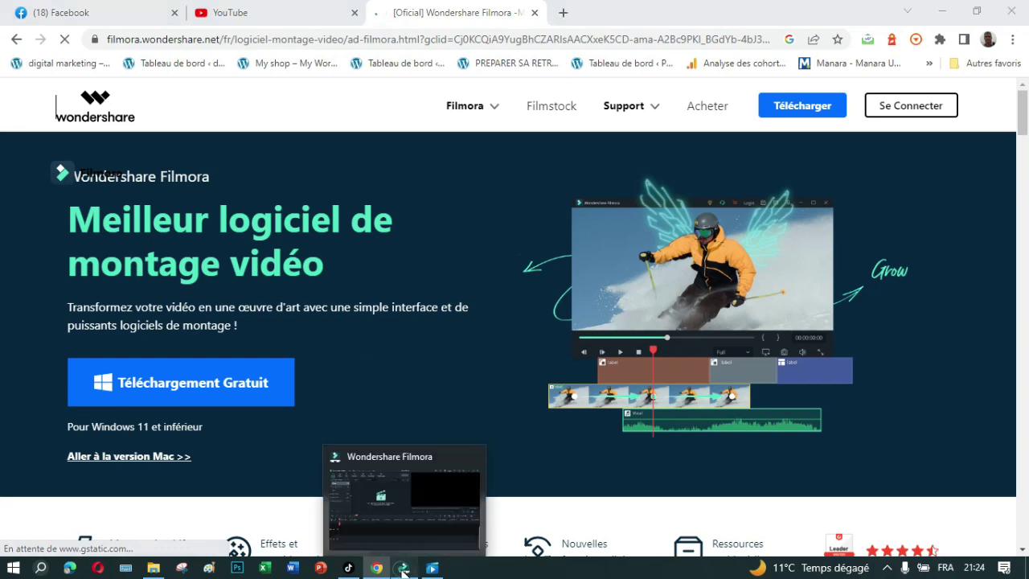
pyautogui.click(379, 482)
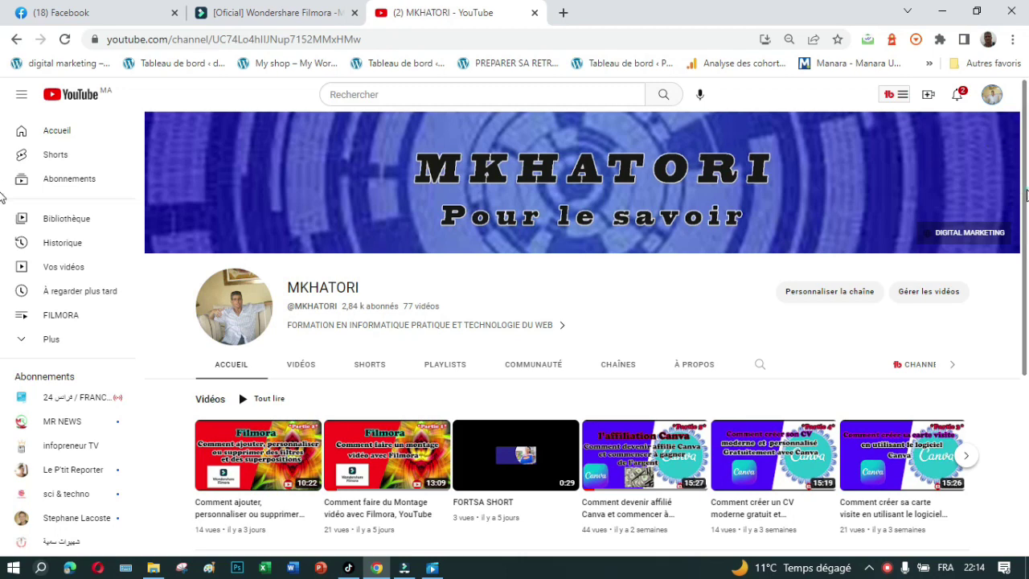
pyautogui.moveTo(1027, 191); pyautogui.dragTo(1027, 143)
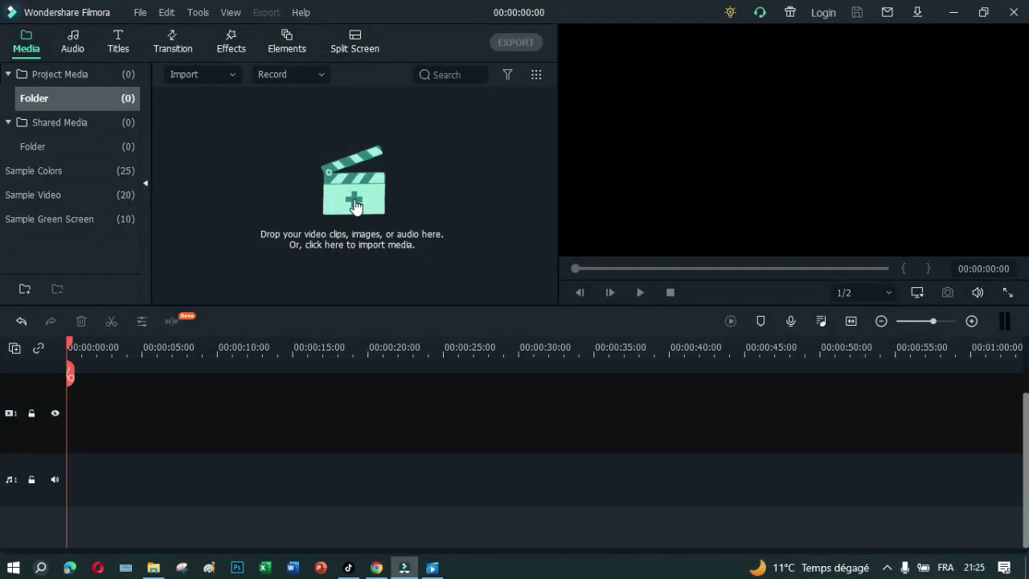
# - Import the video "Cascade - 22589" into the project media and preview it
pyautogui.click(355, 206)
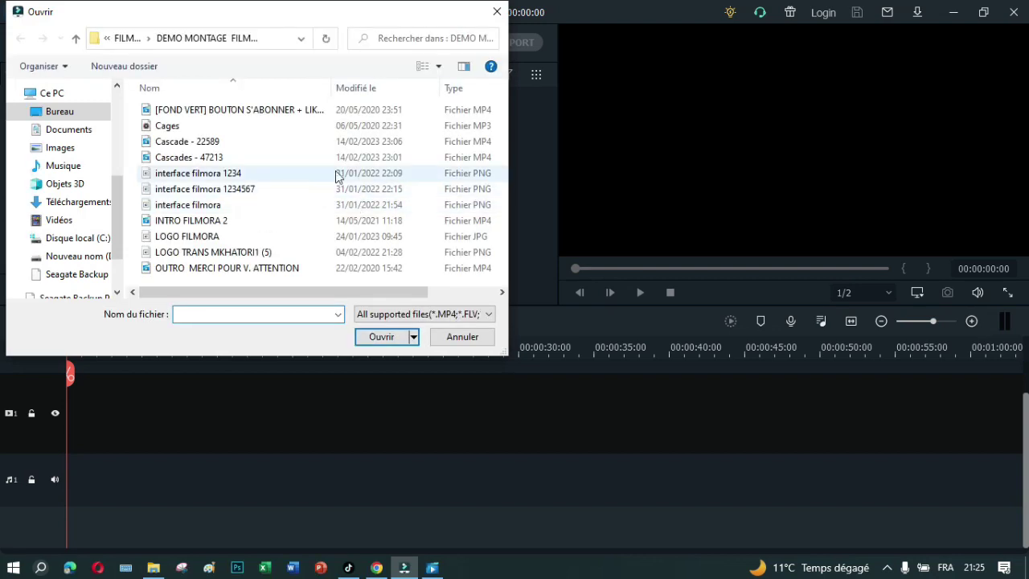
pyautogui.doubleClick(180, 141)
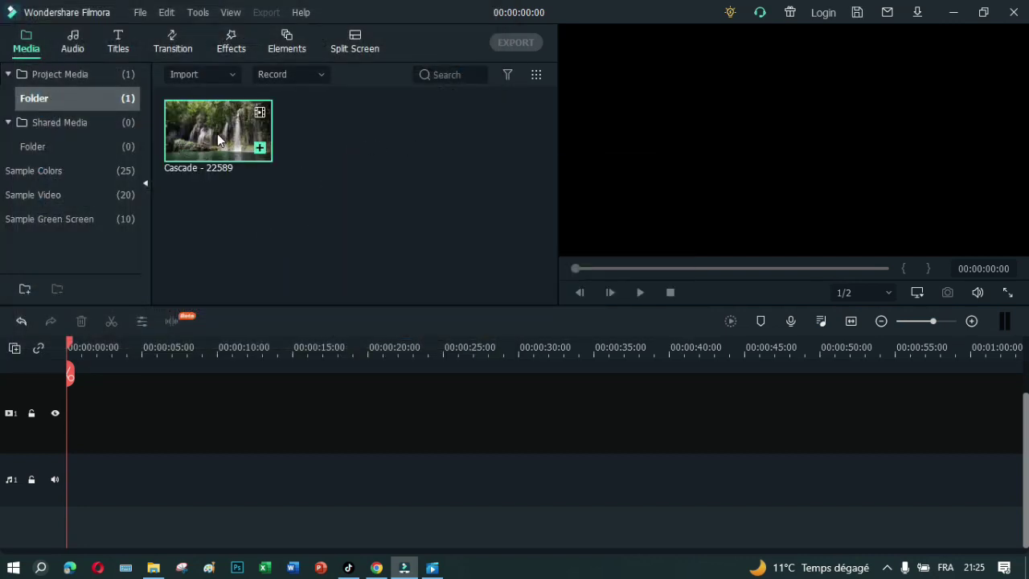
pyautogui.doubleClick(216, 133)
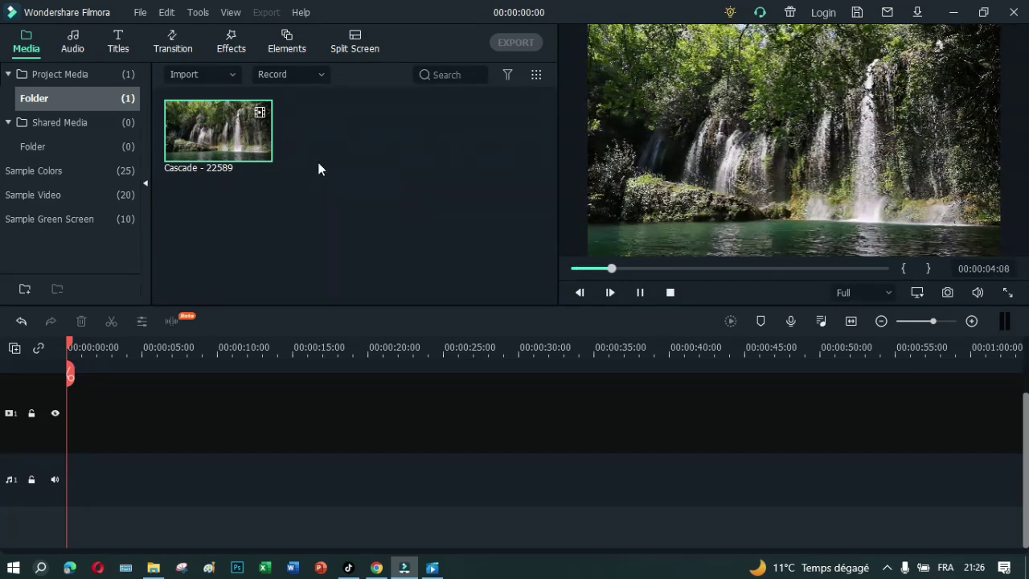
# - Place the Cascade - 22589 clip at the start of video track 1, matching the project settings to the media
pyautogui.moveTo(217, 136); pyautogui.dragTo(73, 466)
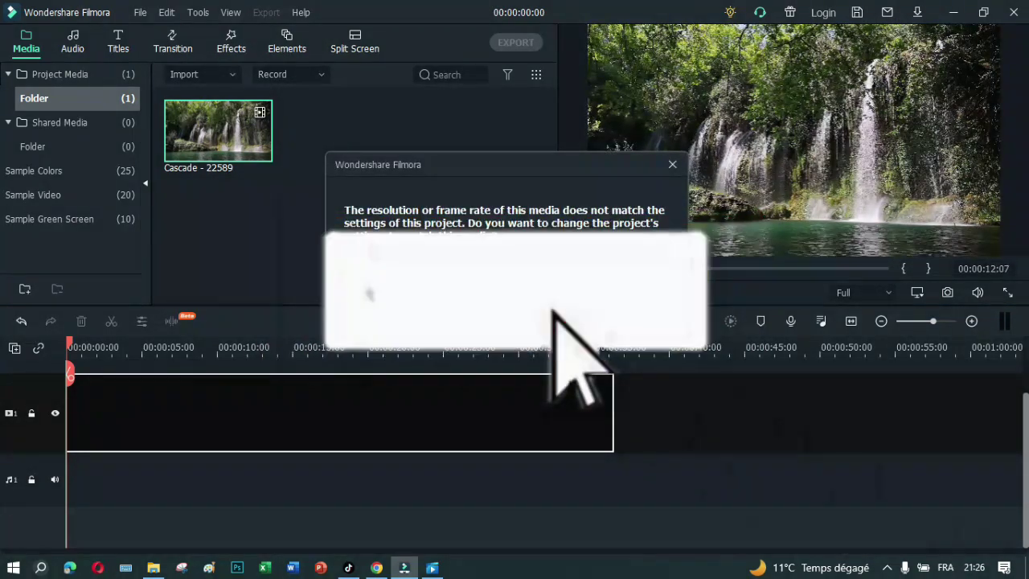
pyautogui.click(611, 286)
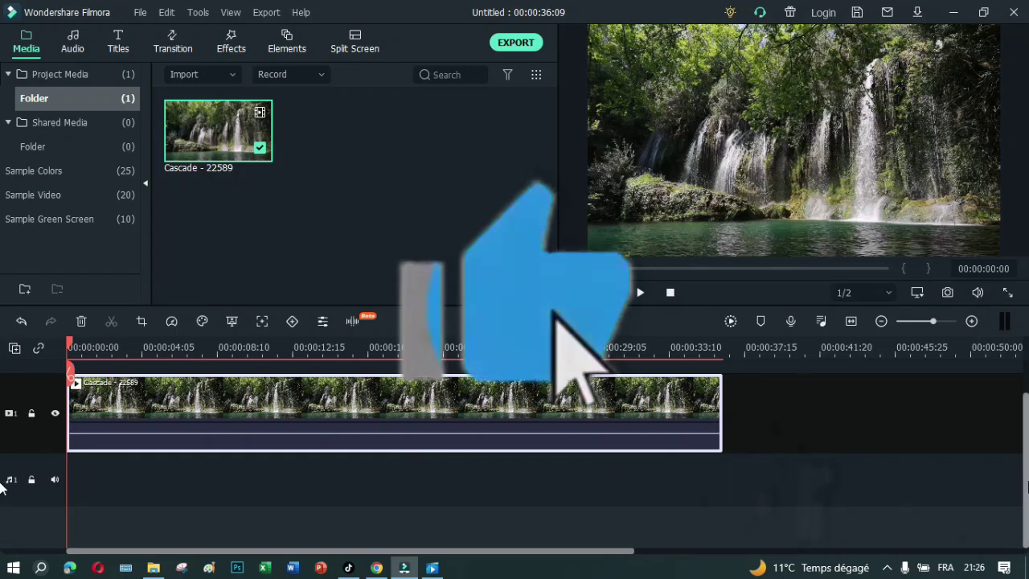
pyautogui.scroll(1, 514, 450)
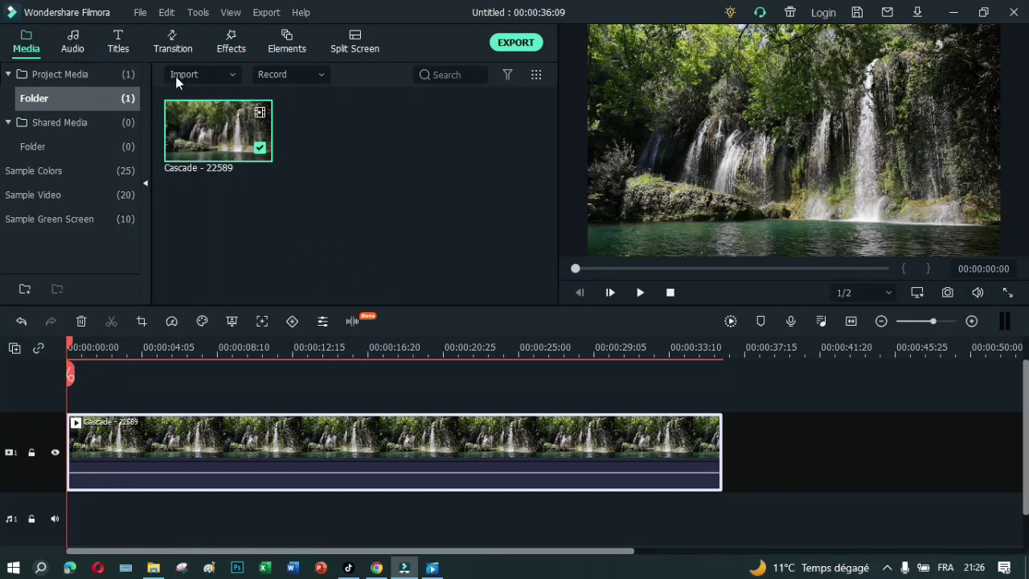
# - Browse the full collection of included title templates
pyautogui.click(117, 48)
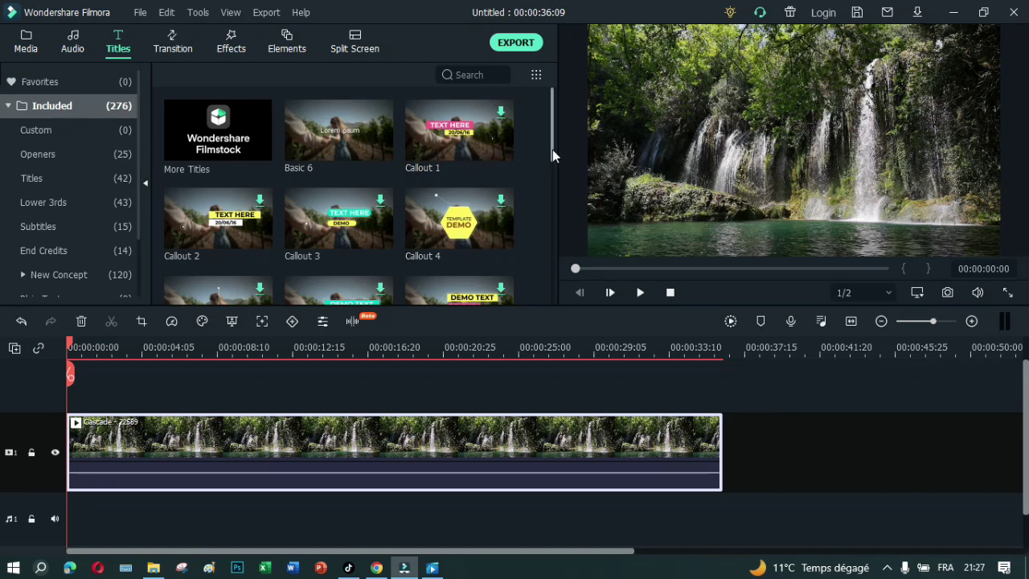
pyautogui.moveTo(553, 149); pyautogui.dragTo(549, 178)
pyautogui.scroll(-10, 546, 213)
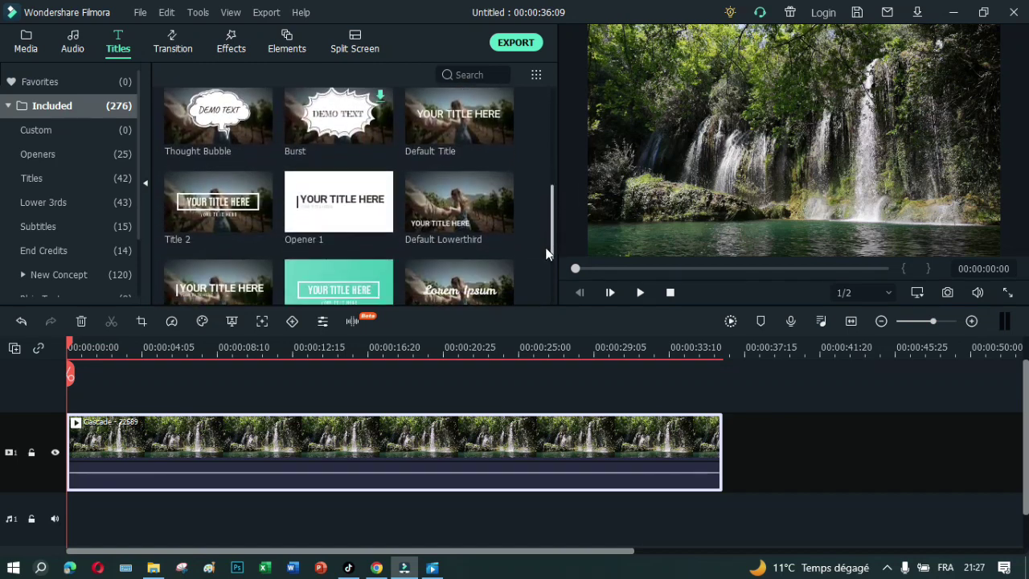
pyautogui.scroll(10, 545, 161)
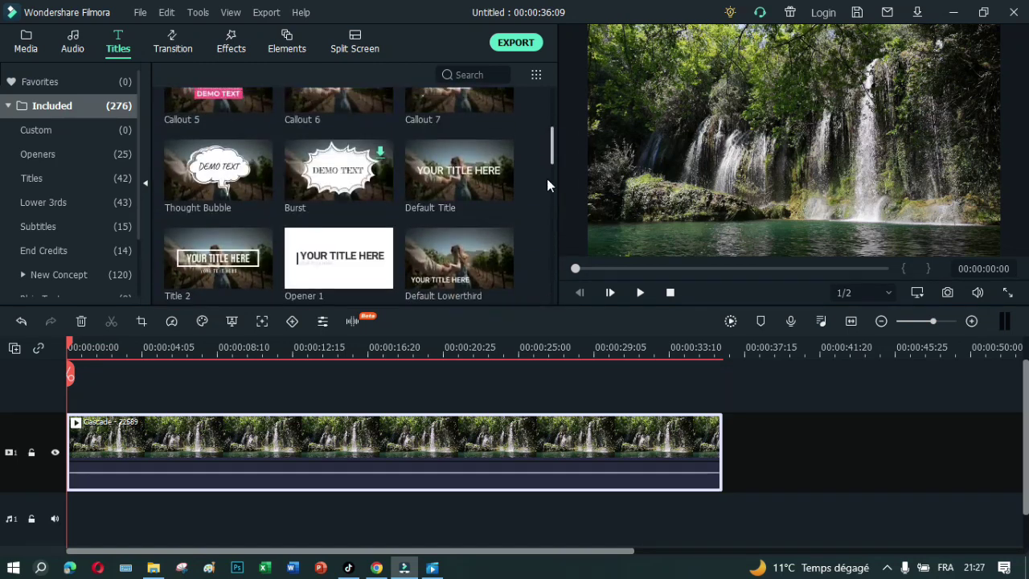
pyautogui.scroll(-5, 552, 215)
pyautogui.scroll(-6, 552, 215)
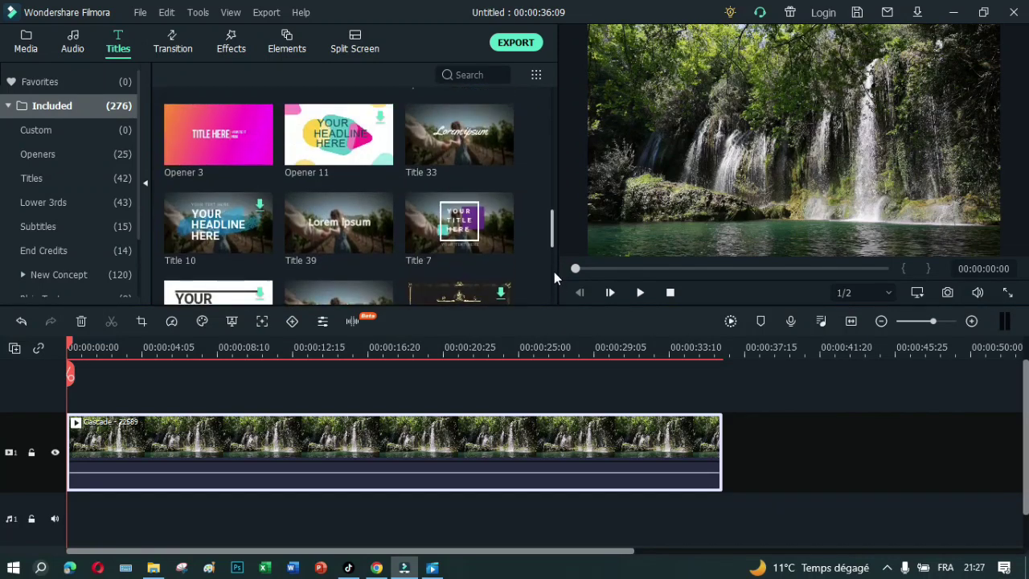
pyautogui.scroll(-2, 553, 274)
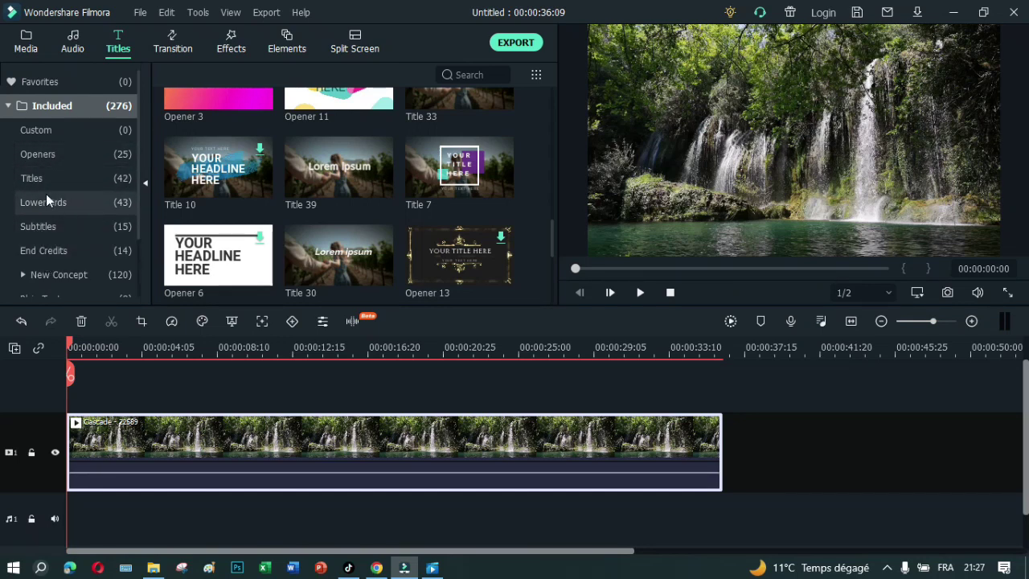
# - Look through the Openers, Titles, Subtitles, End Credits and New Concept title categories
pyautogui.click(43, 157)
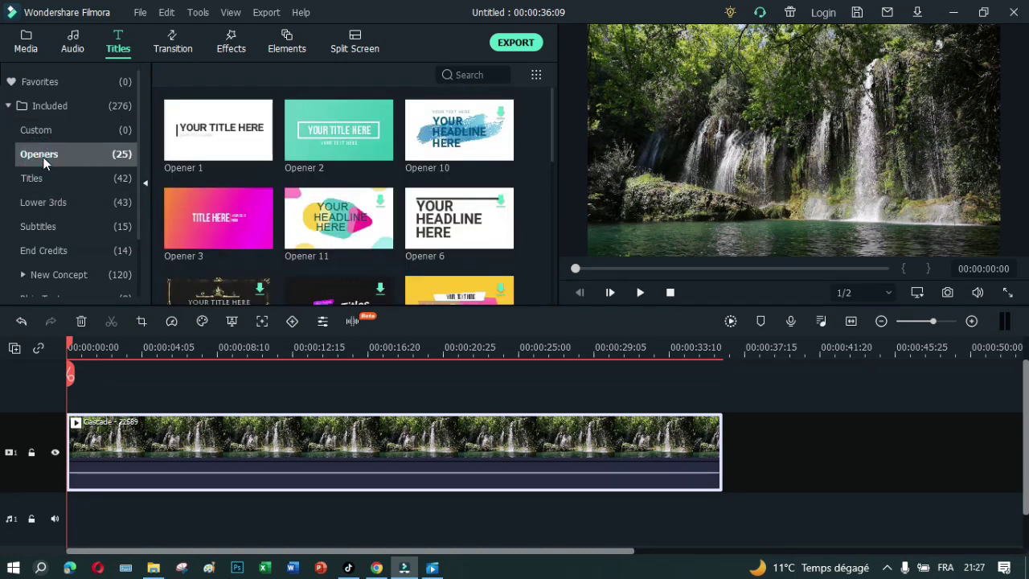
pyautogui.click(38, 179)
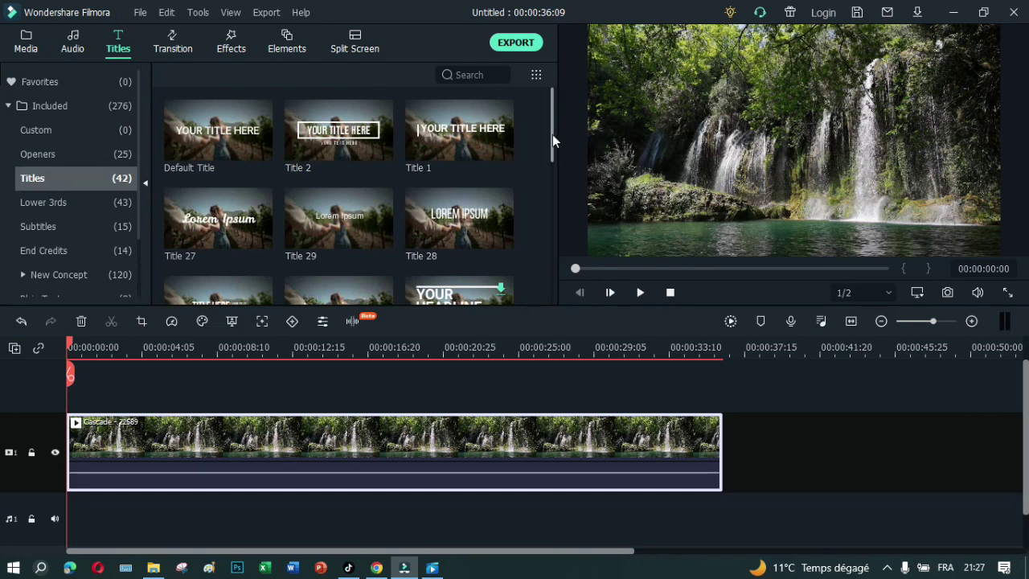
pyautogui.moveTo(552, 134); pyautogui.dragTo(545, 198)
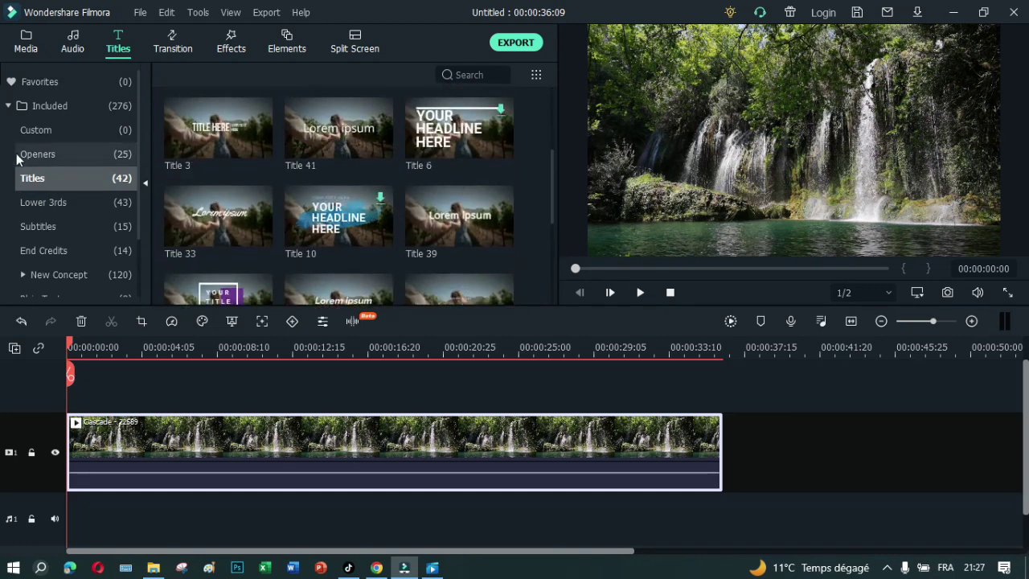
pyautogui.click(35, 230)
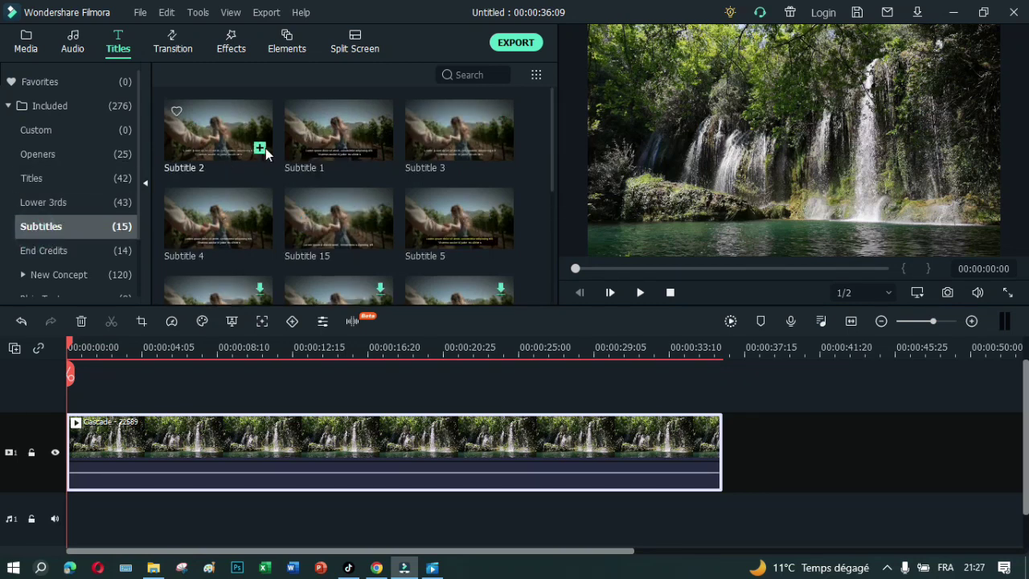
pyautogui.click(48, 254)
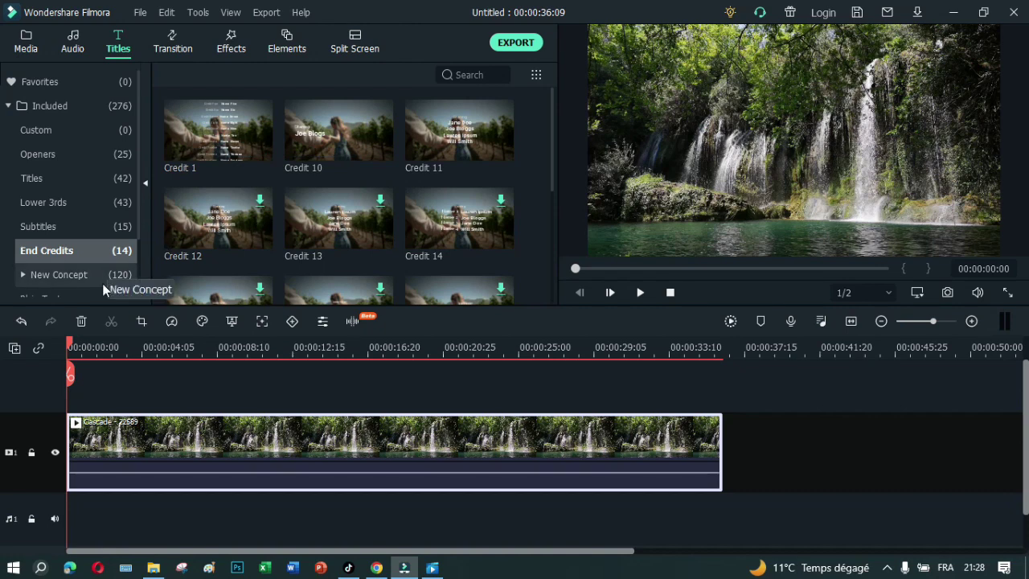
pyautogui.click(64, 279)
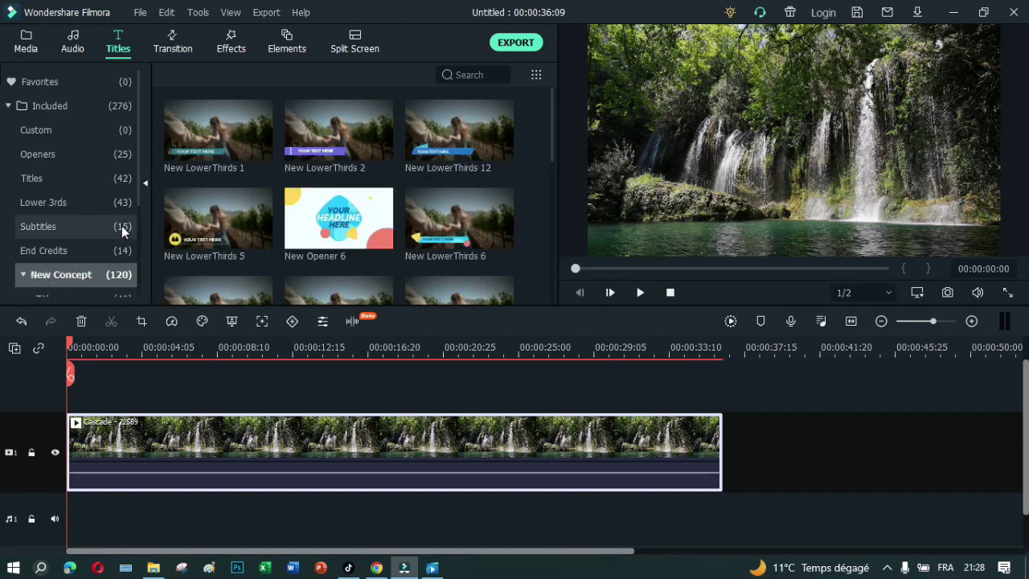
pyautogui.scroll(-5, 273, 189)
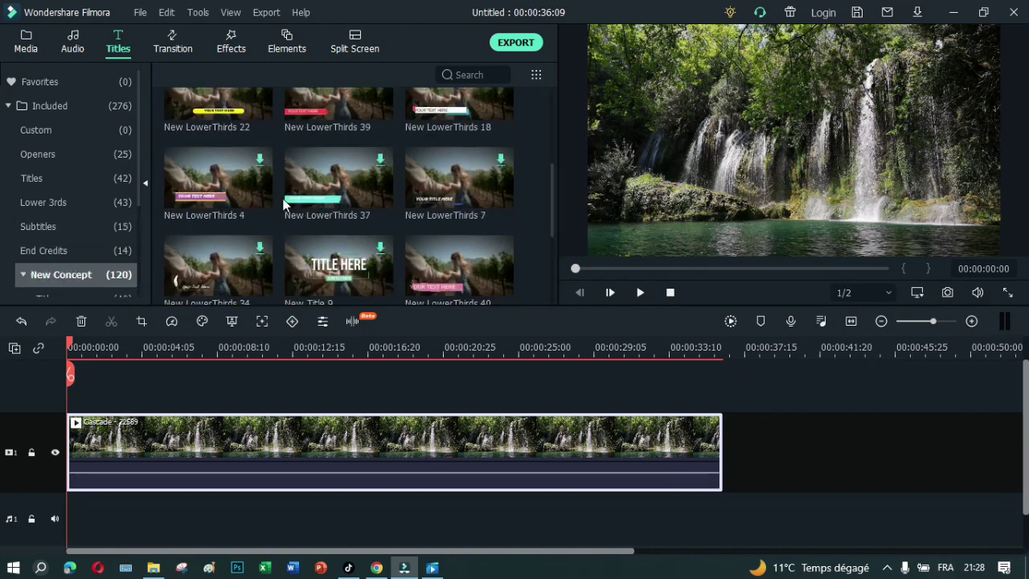
pyautogui.scroll(-3, 273, 190)
pyautogui.scroll(10, 274, 185)
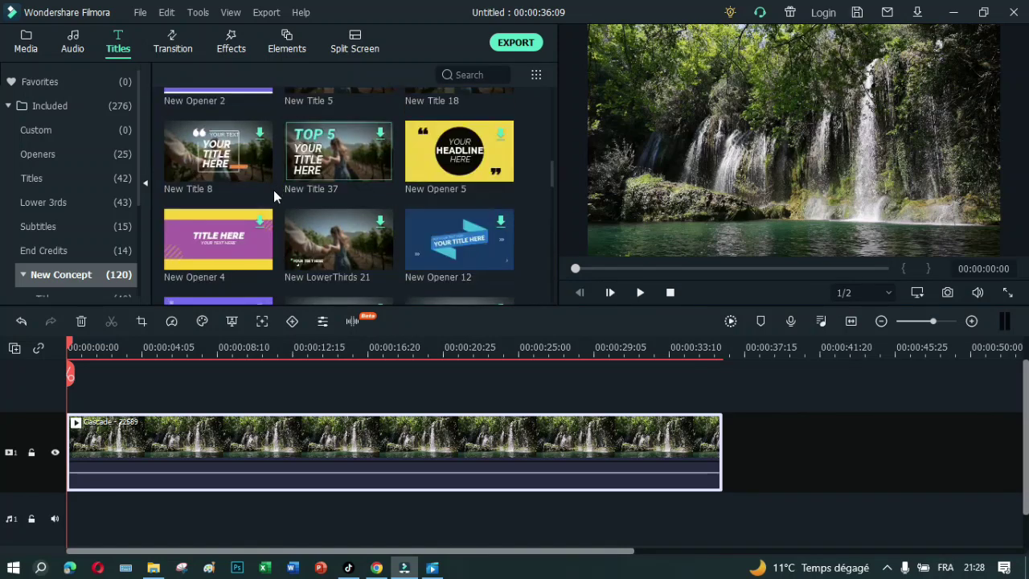
# - Add the Default Title template from the Titles category on a track above the waterfall clip, starting at about 00:00:03:25
pyautogui.click(47, 185)
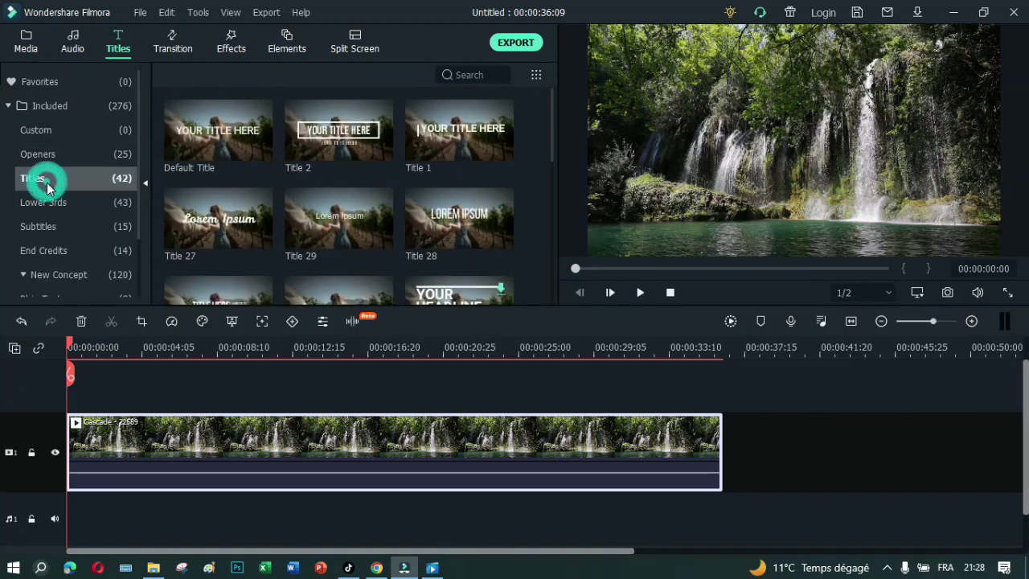
pyautogui.click(208, 129)
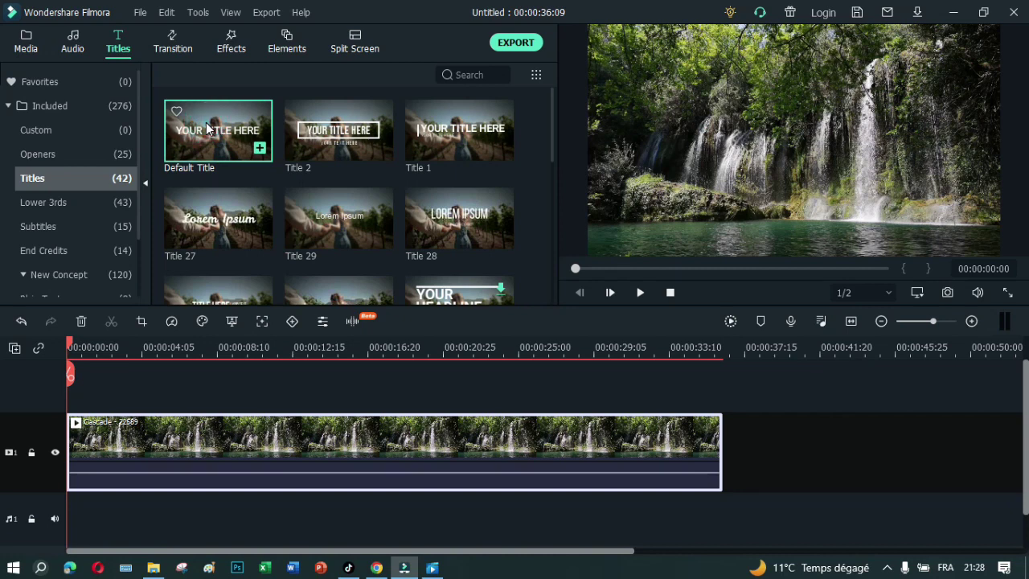
pyautogui.moveTo(209, 168); pyautogui.dragTo(135, 390)
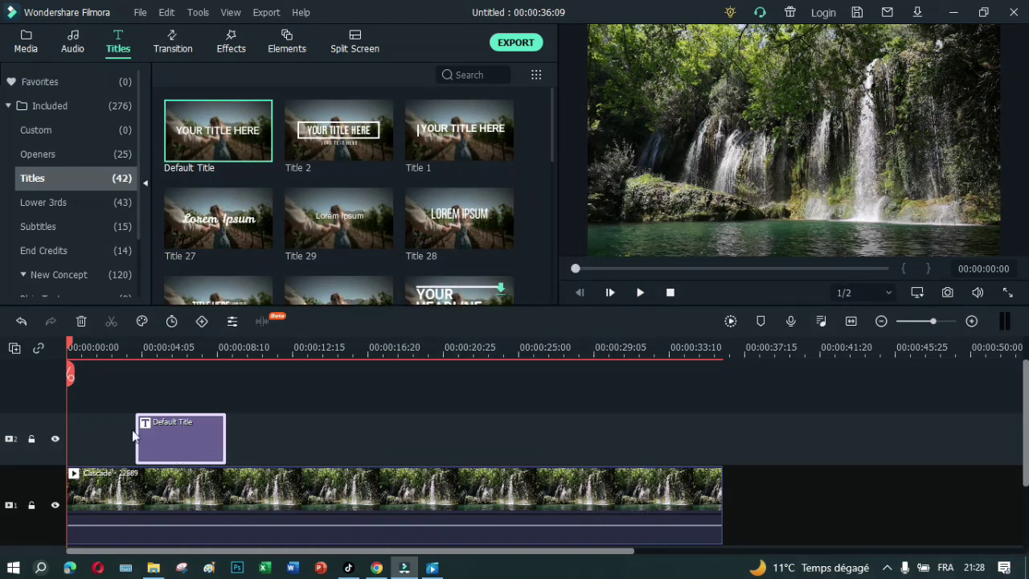
# - Open the Default Title clip for editing and replace its placeholder text with "cascade touristique"
pyautogui.doubleClick(184, 440)
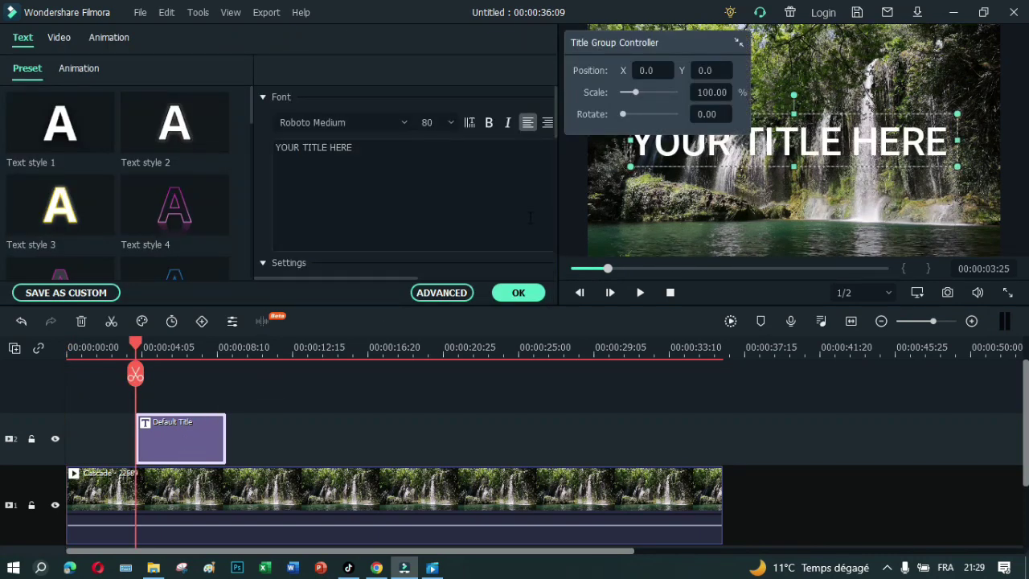
pyautogui.click(734, 42)
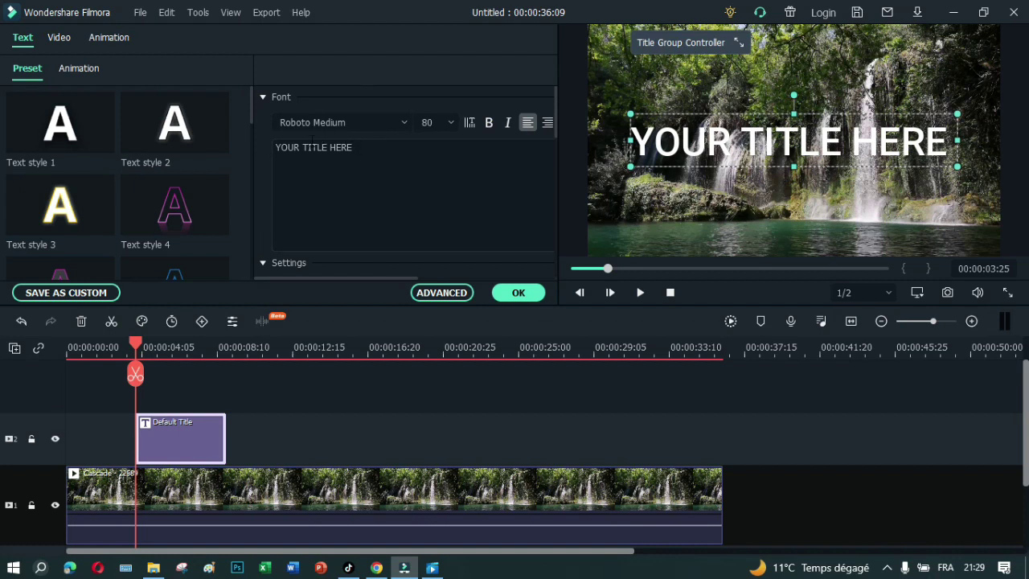
pyautogui.click(276, 147)
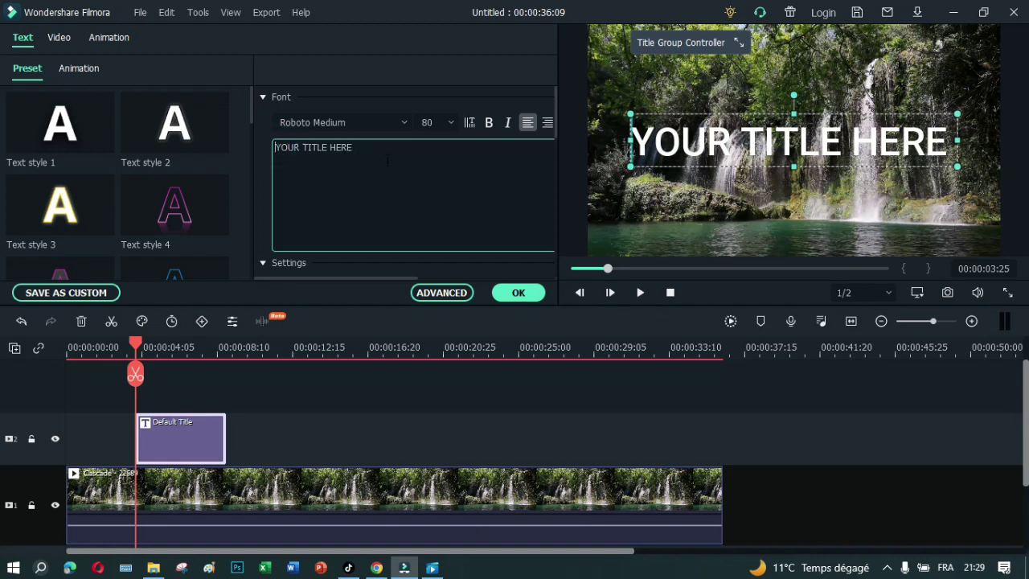
pyautogui.write('cascade ')
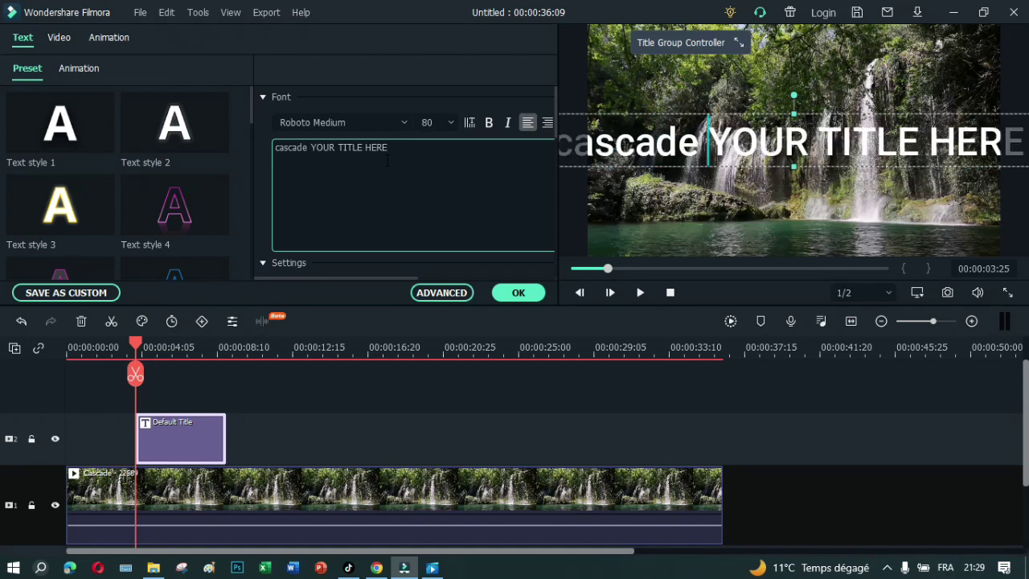
pyautogui.write('tour')
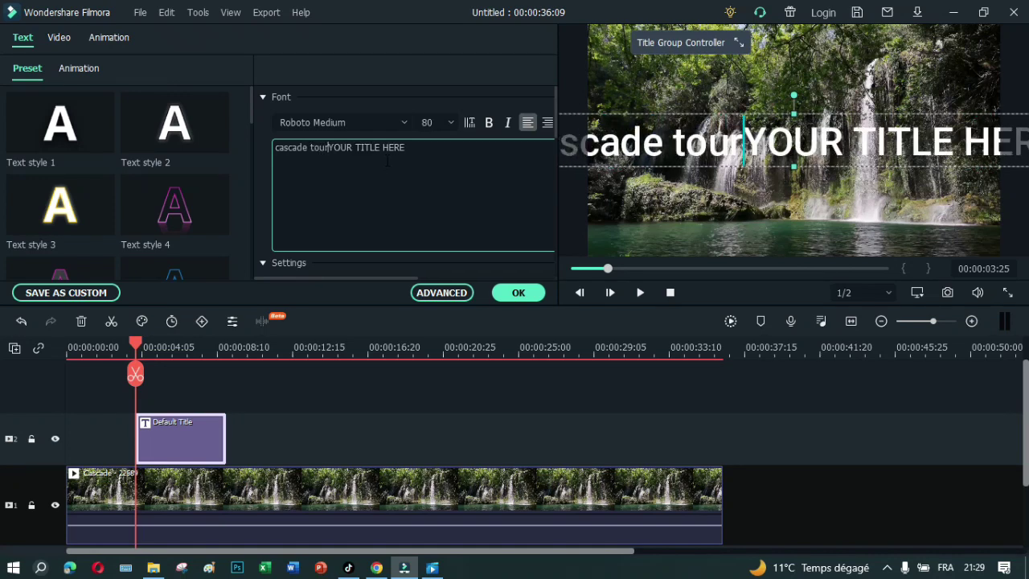
pyautogui.write('isti')
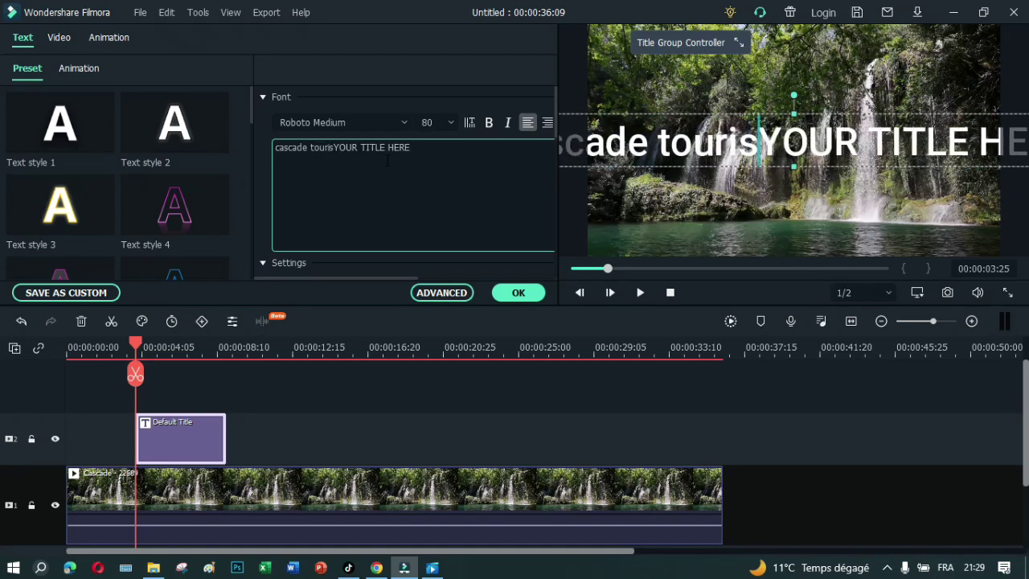
pyautogui.write('que')
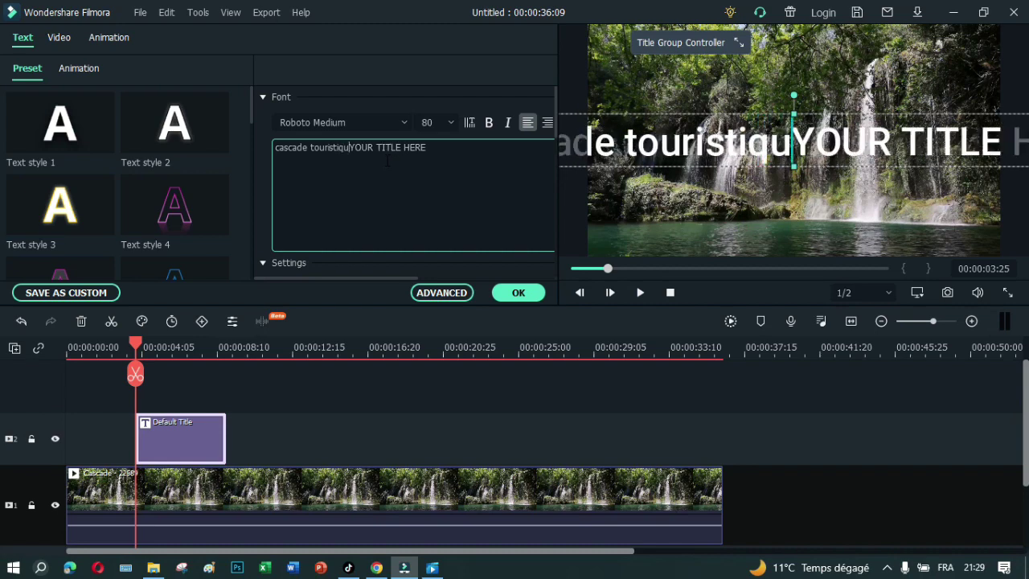
pyautogui.press('Delete')
pyautogui.press('Delete')
pyautogui.press('Delete')
pyautogui.press('Delete')
pyautogui.press('Delete')
pyautogui.press('Delete')
pyautogui.press('Delete')
pyautogui.press('Delete')
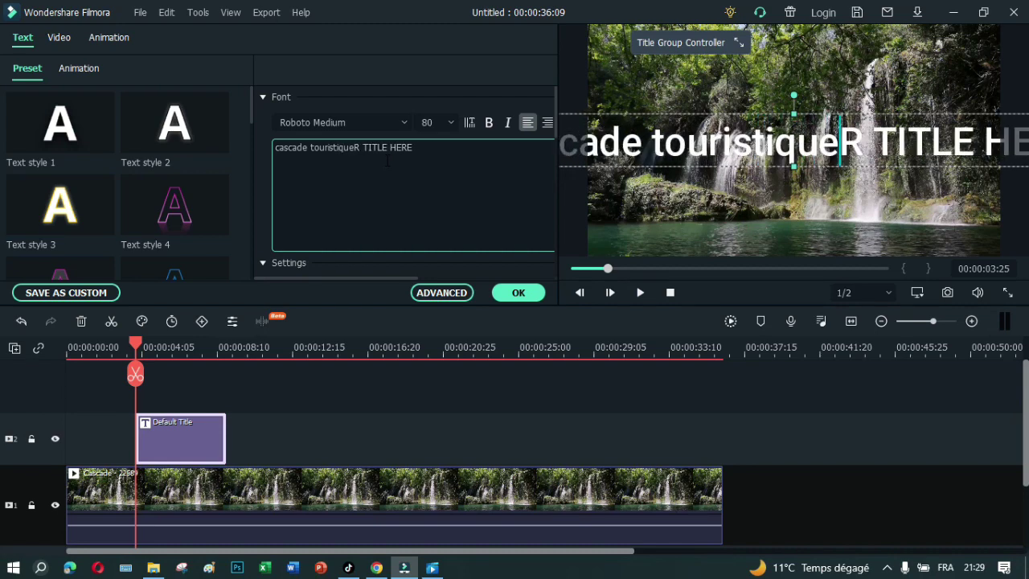
pyautogui.press('Delete')
pyautogui.press('Delete')
pyautogui.press('Delete')
pyautogui.press('Delete')
pyautogui.press('Delete')
pyautogui.press('Delete')
pyautogui.press('Delete')
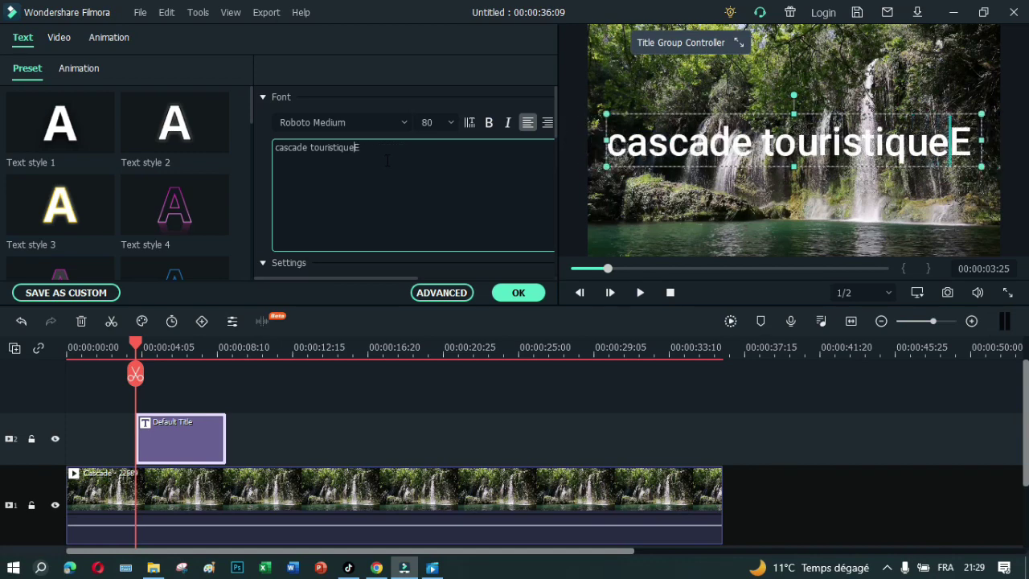
pyautogui.click(274, 148)
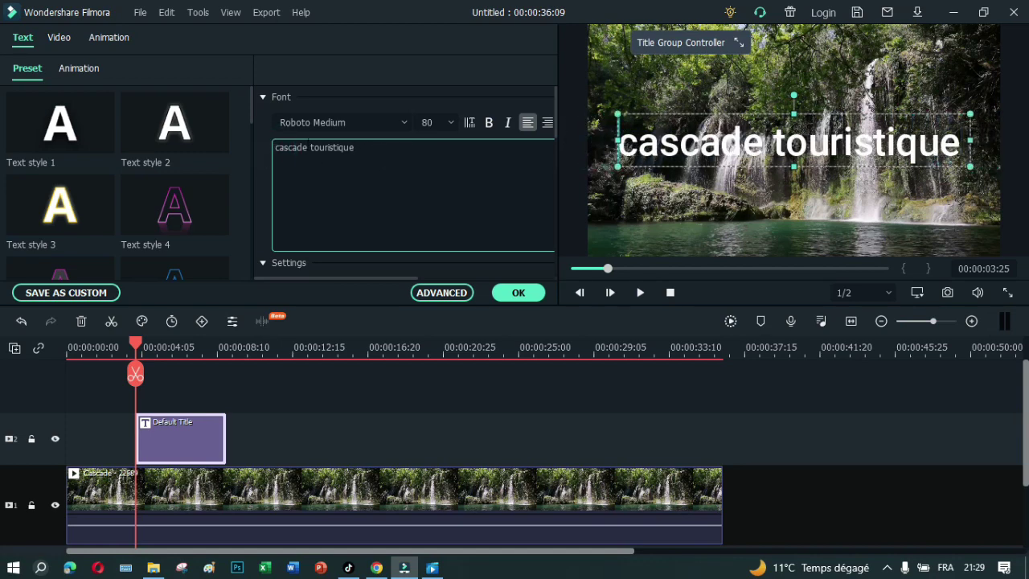
# - Capitalize the first letter of the title text so it reads "Cascade touristique"
pyautogui.press('Delete')
pyautogui.write('C')
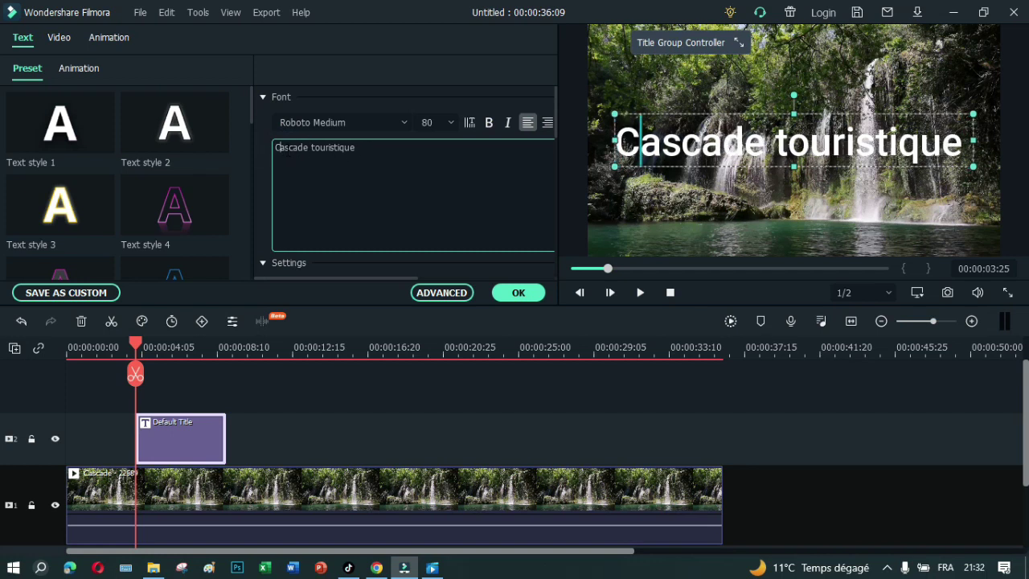
pyautogui.click(363, 147)
# - Try the Roboto Condensed Bold Italic and Ravie fonts on the title text
pyautogui.click(402, 123)
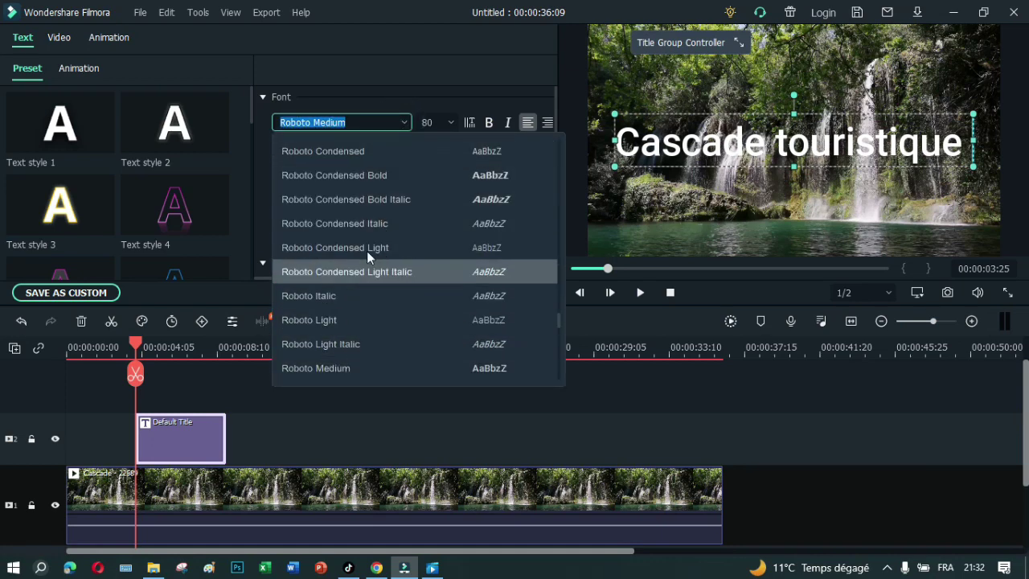
pyautogui.click(354, 204)
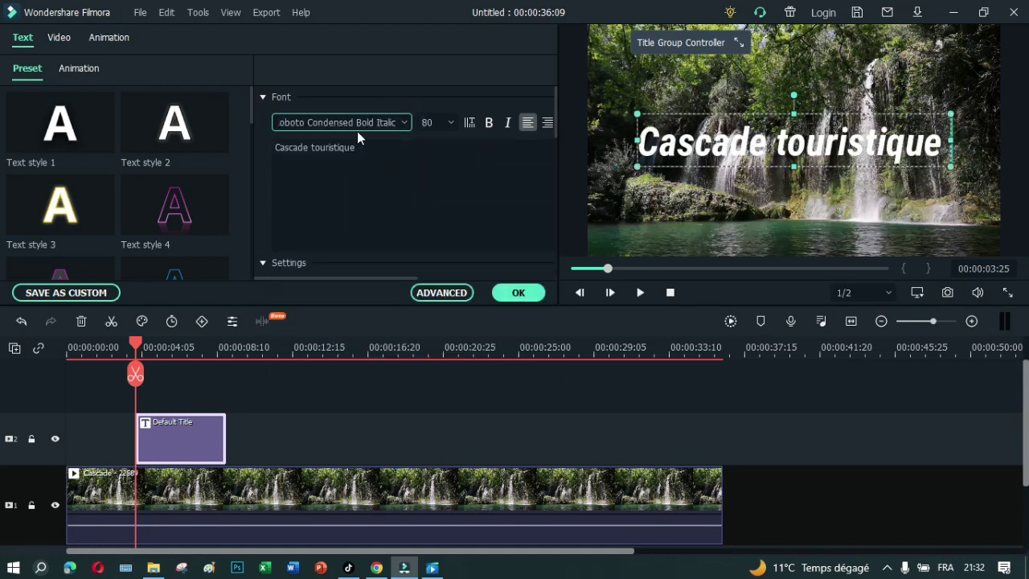
pyautogui.click(402, 124)
pyautogui.scroll(3, 369, 206)
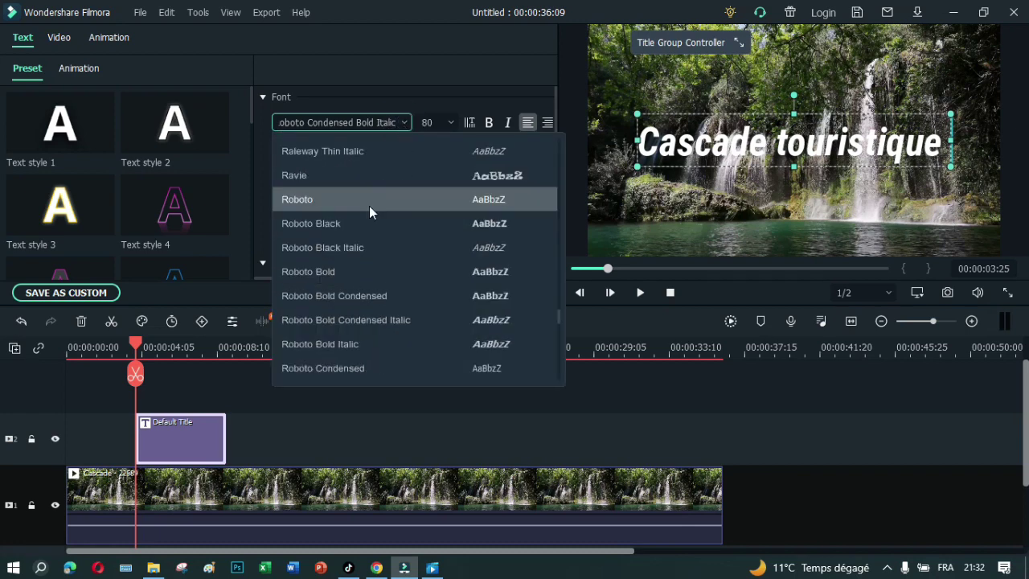
pyautogui.click(316, 174)
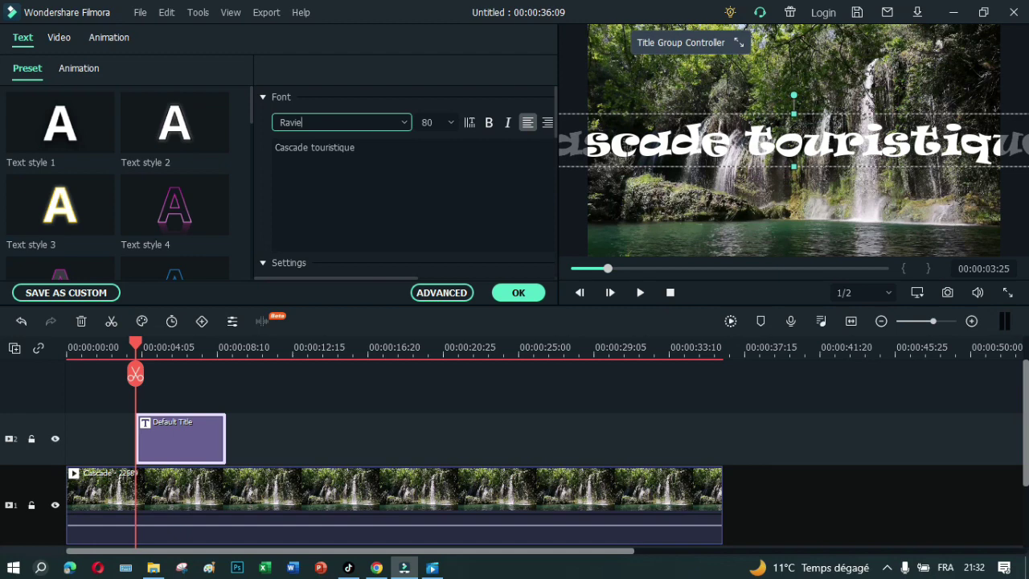
# - Set the title's font to Agency FB
pyautogui.click(402, 123)
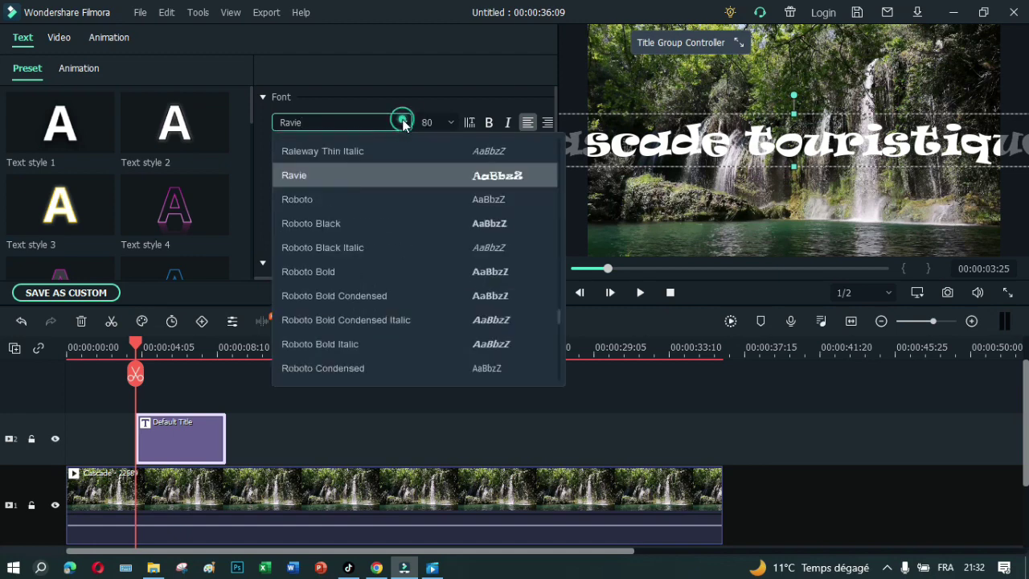
pyautogui.scroll(6, 390, 209)
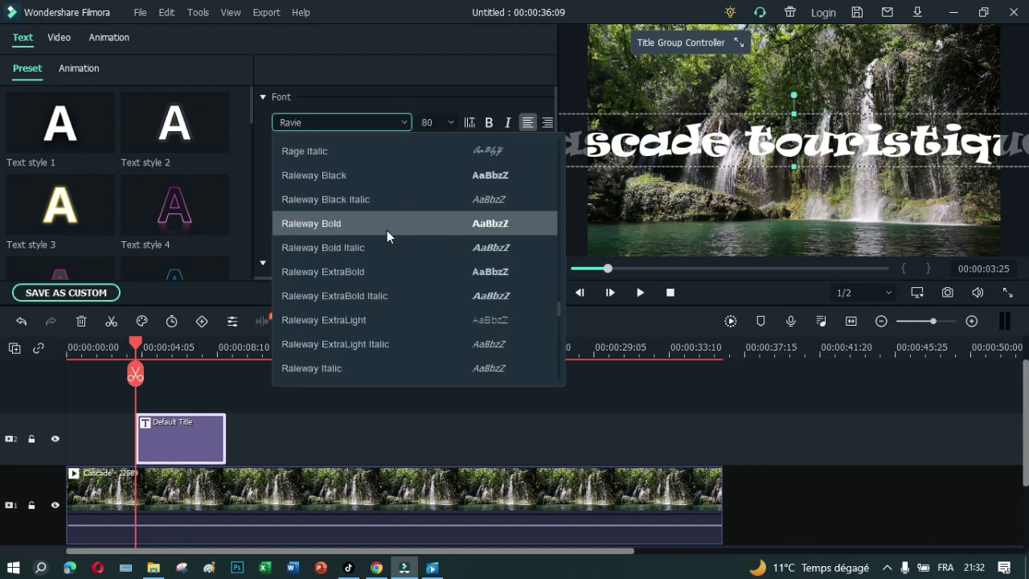
pyautogui.scroll(3, 387, 230)
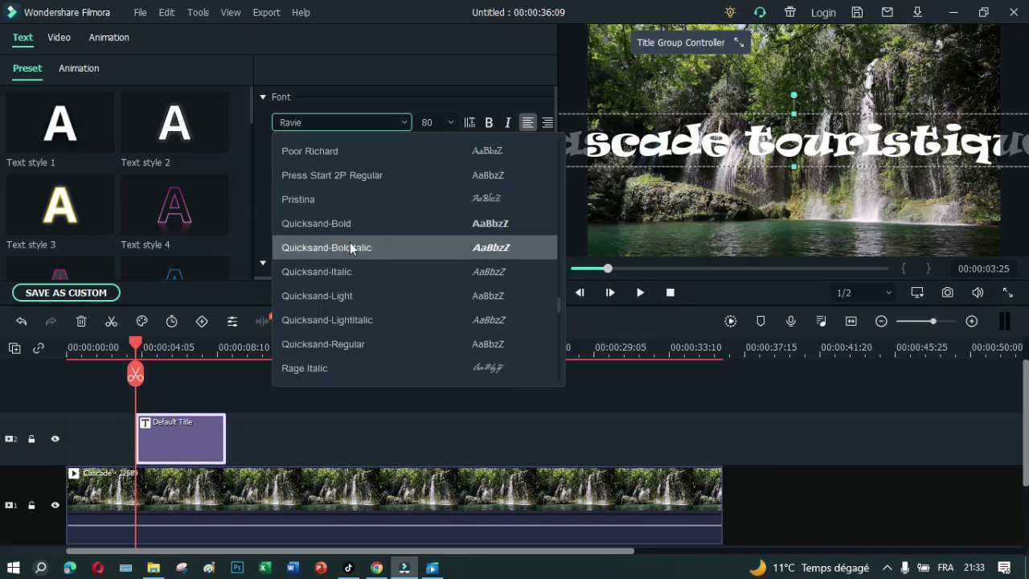
pyautogui.scroll(6, 348, 236)
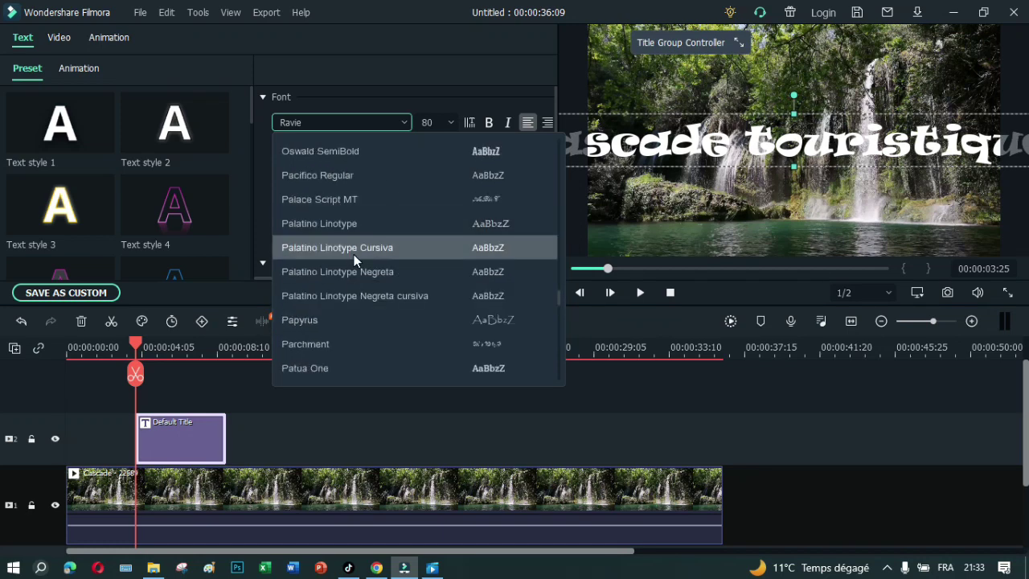
pyautogui.scroll(1, 379, 283)
pyautogui.scroll(-1, 378, 283)
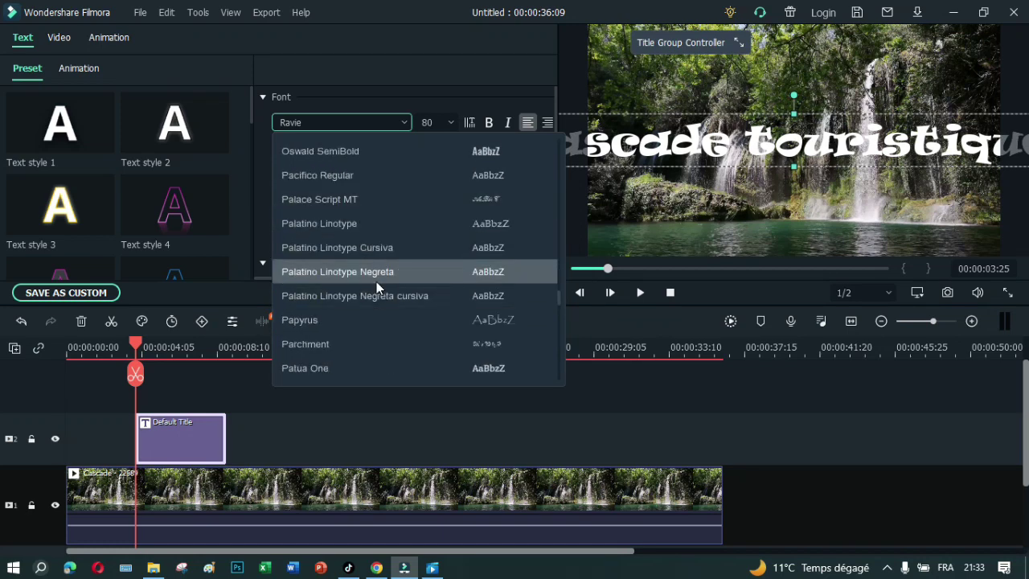
pyautogui.scroll(2, 514, 325)
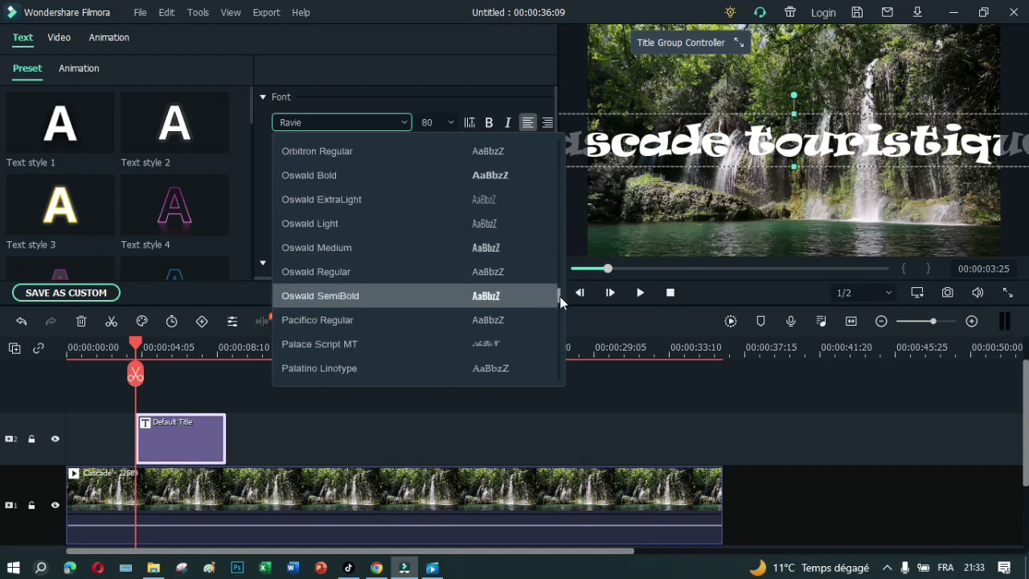
pyautogui.moveTo(560, 296); pyautogui.dragTo(573, 141)
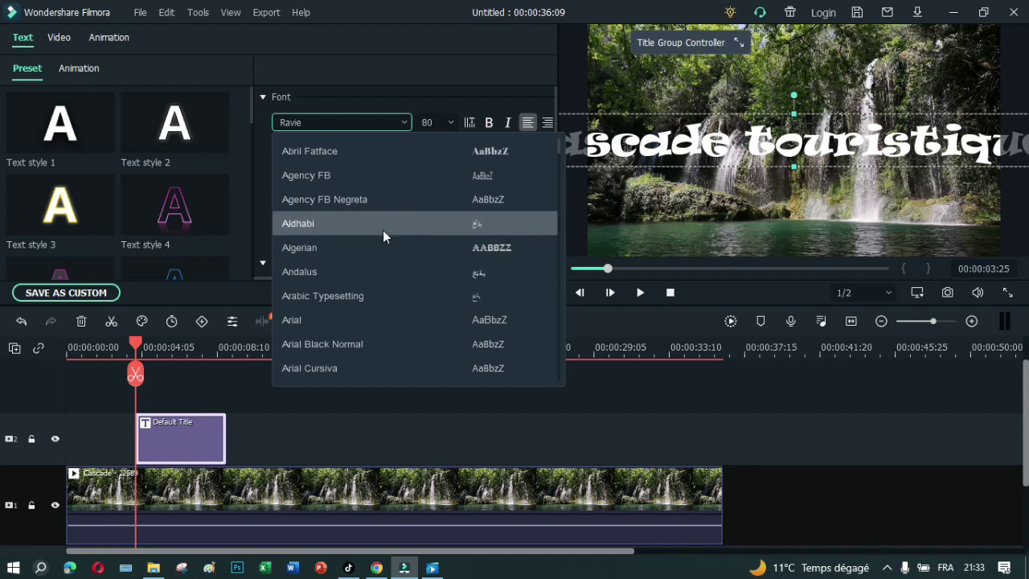
pyautogui.click(331, 173)
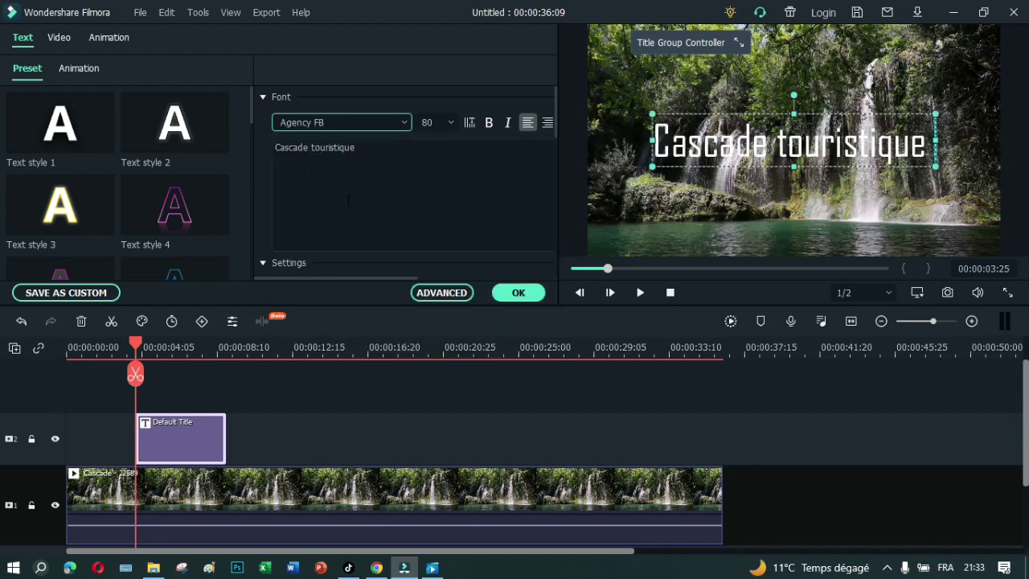
# - Try a font size of 64 on the title text
pyautogui.click(449, 123)
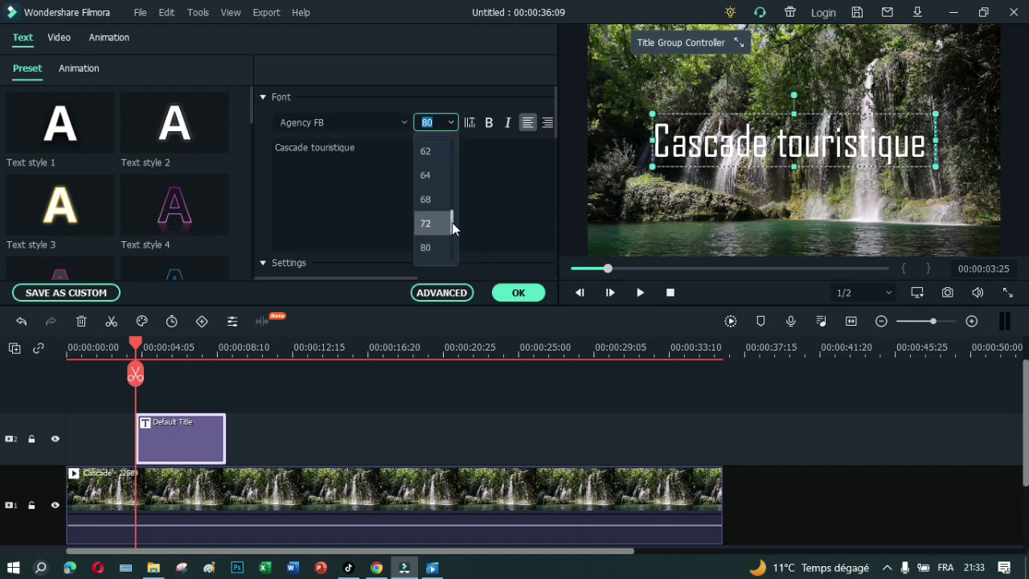
pyautogui.scroll(-2, 452, 233)
pyautogui.scroll(2, 457, 239)
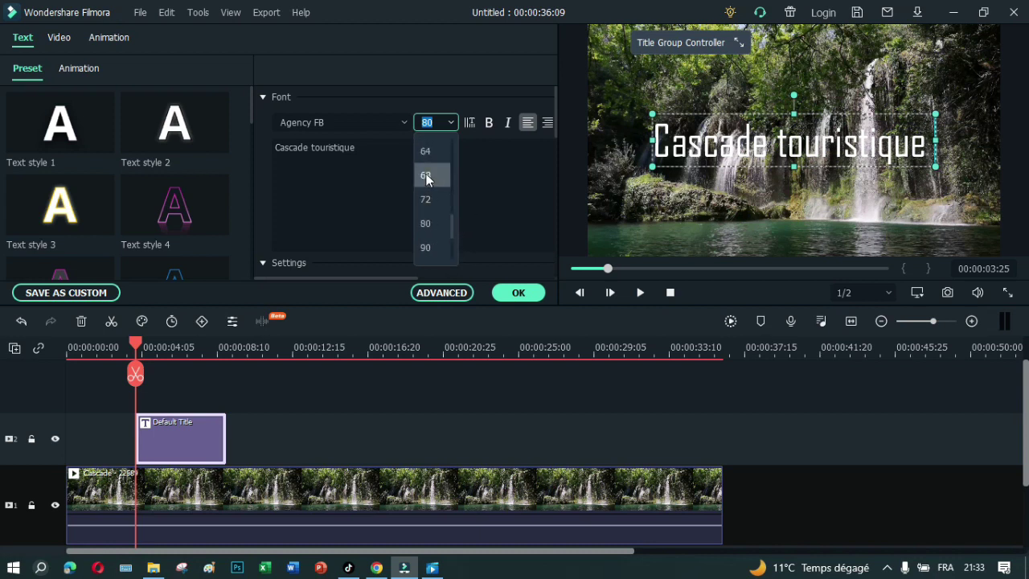
pyautogui.click(429, 153)
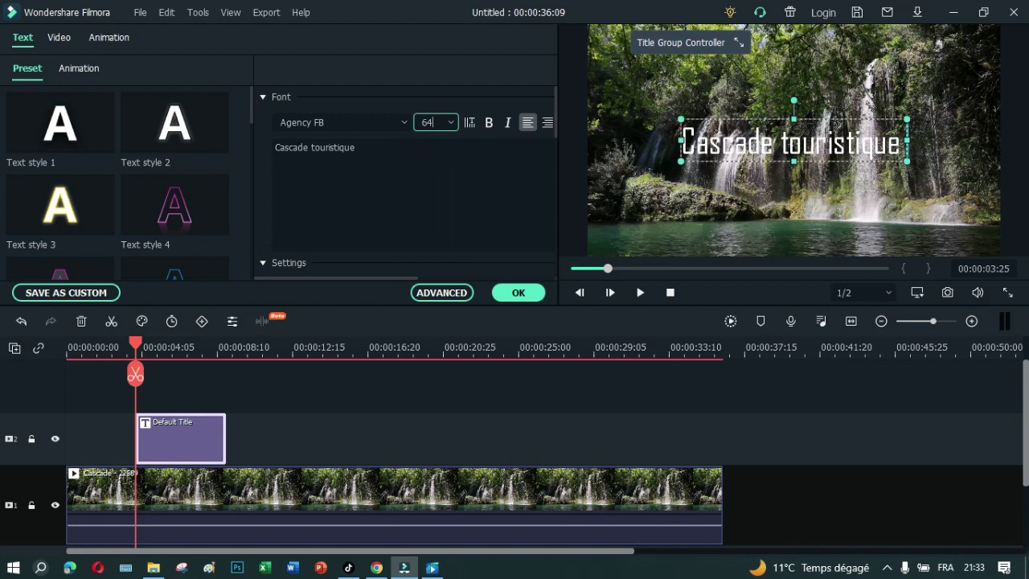
# - Set the title's font size to 80 and make the text bold
pyautogui.click(451, 122)
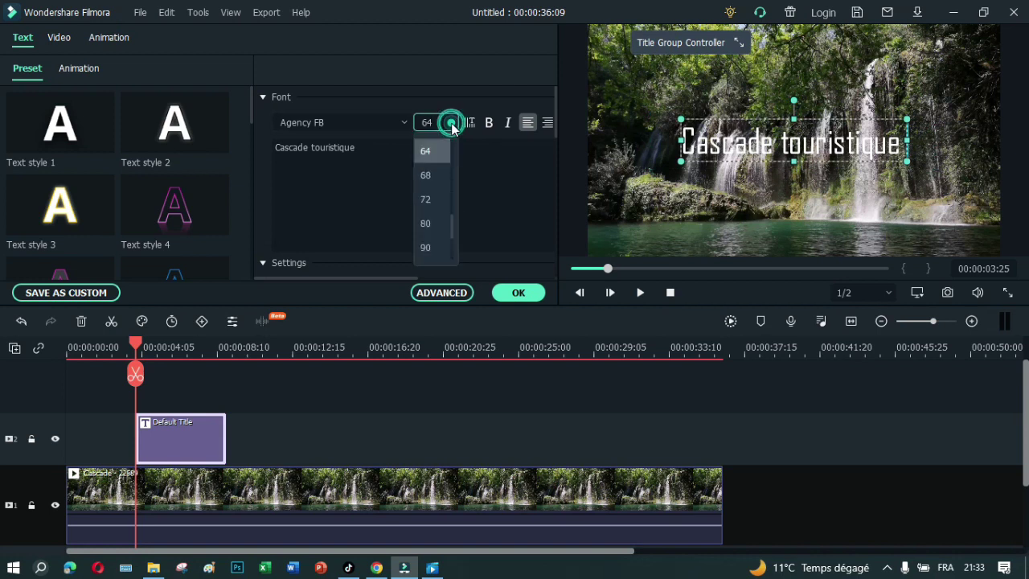
pyautogui.click(427, 224)
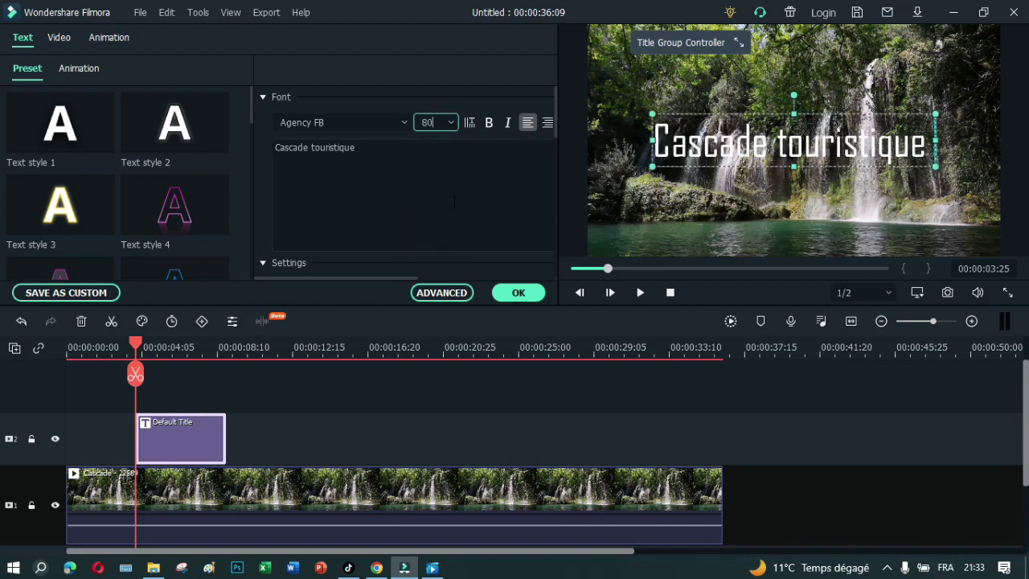
pyautogui.click(488, 126)
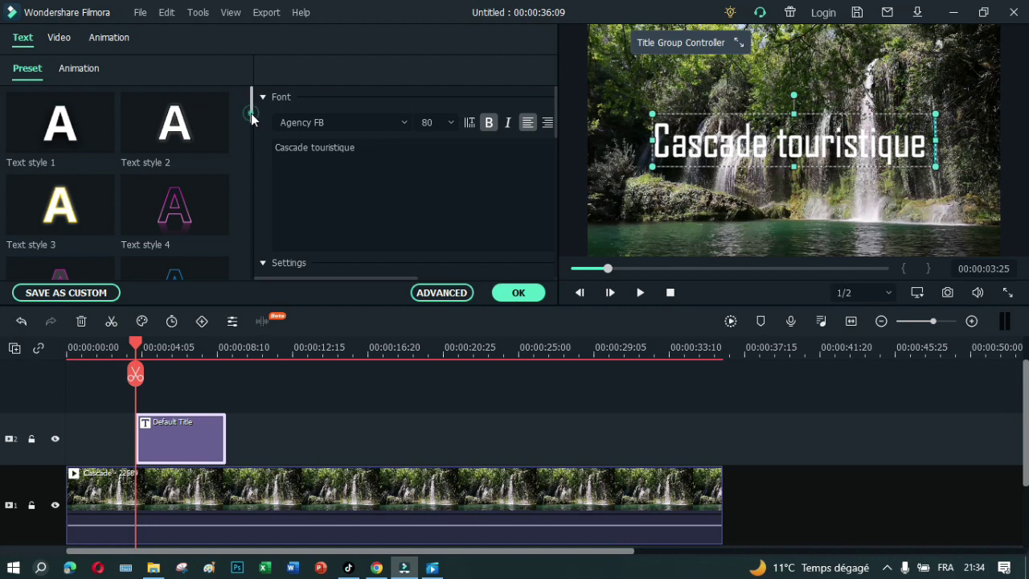
# - Try the Text style 4 and Text style 8 presets on the title
pyautogui.moveTo(251, 117); pyautogui.dragTo(254, 129)
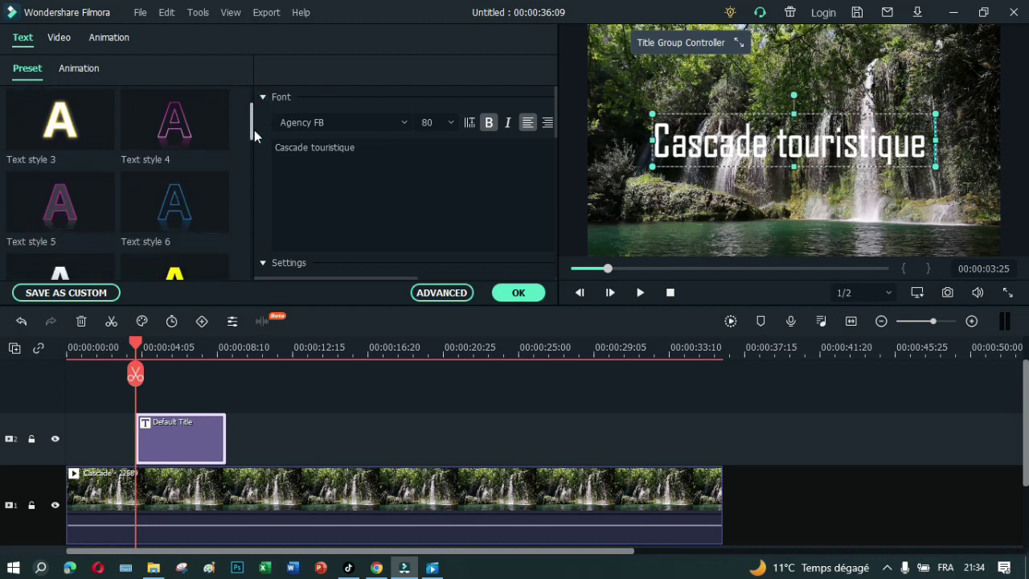
pyautogui.click(176, 127)
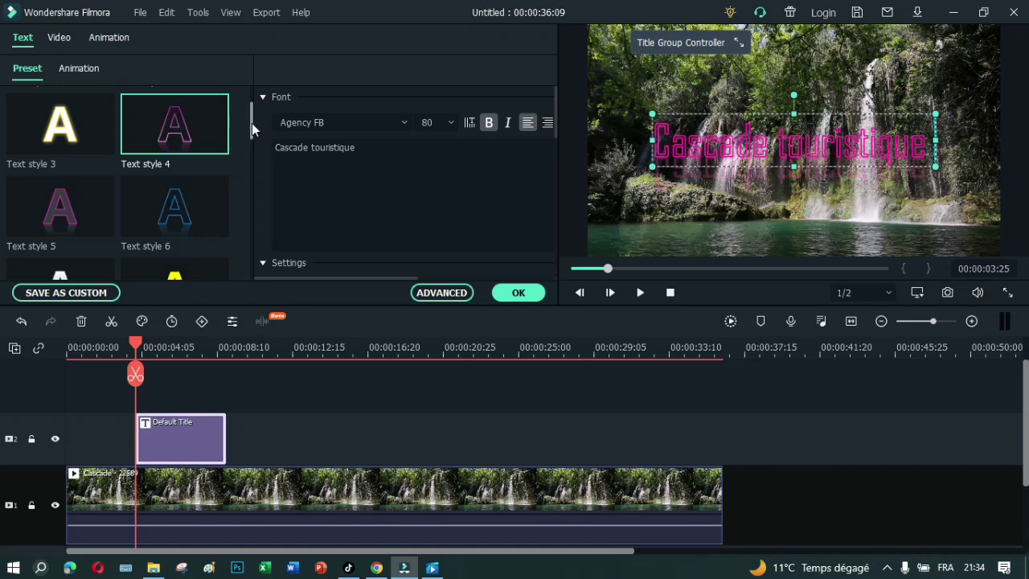
pyautogui.moveTo(252, 123); pyautogui.dragTo(254, 140)
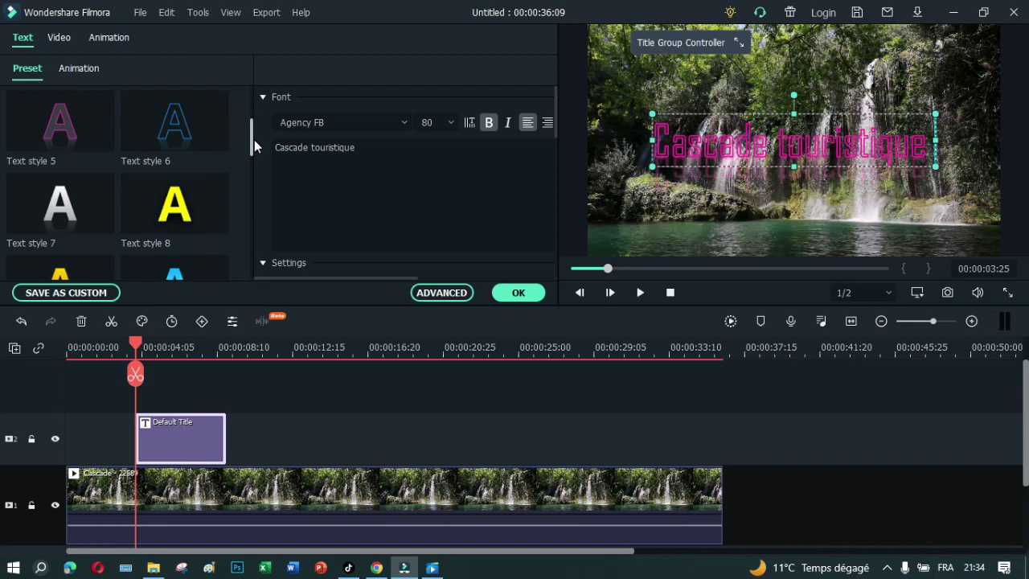
pyautogui.click(176, 201)
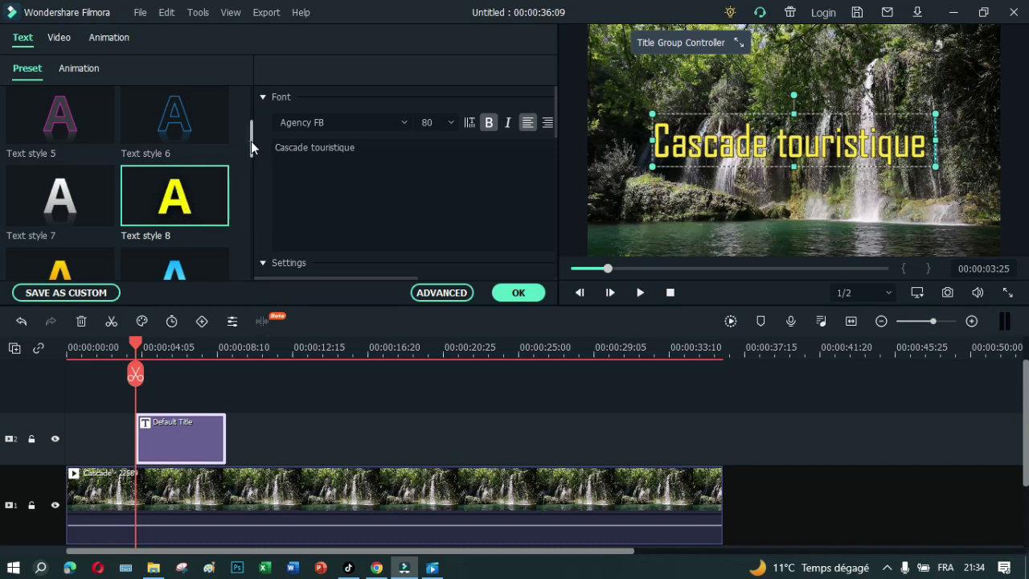
# - Apply the Text style 18 preset to the title and confirm the title edits
pyautogui.moveTo(251, 141); pyautogui.dragTo(259, 244)
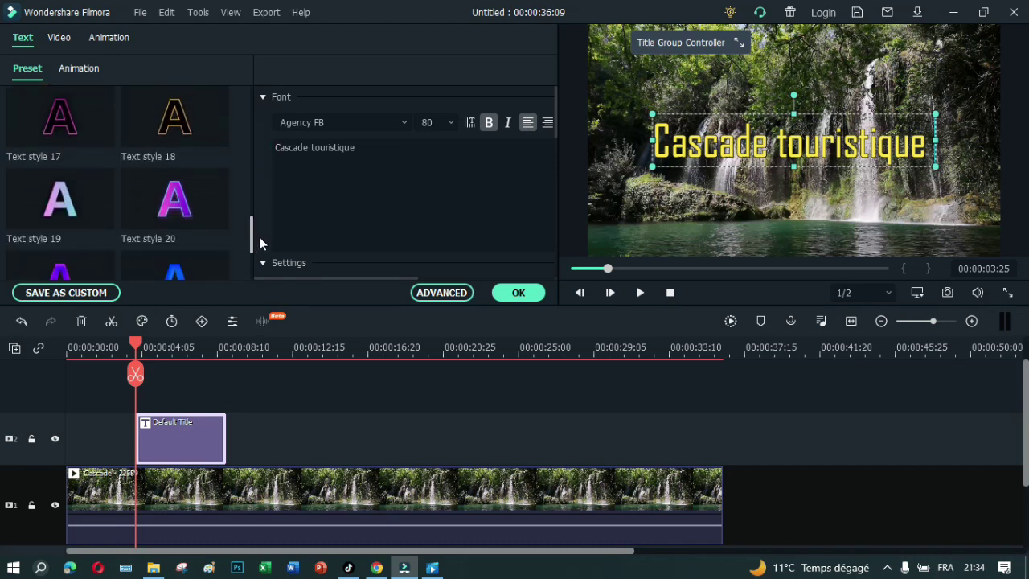
pyautogui.click(176, 120)
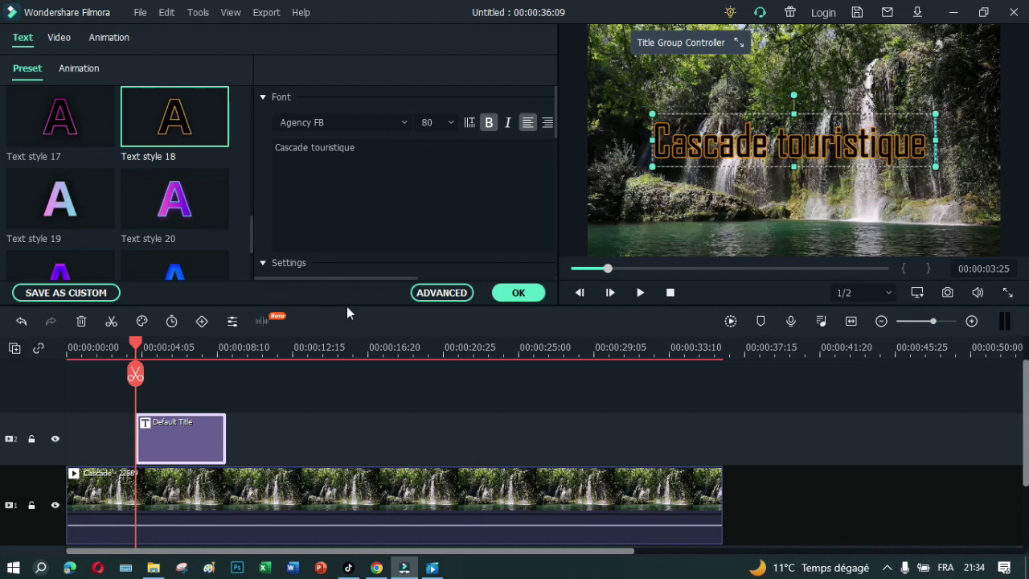
pyautogui.click(517, 295)
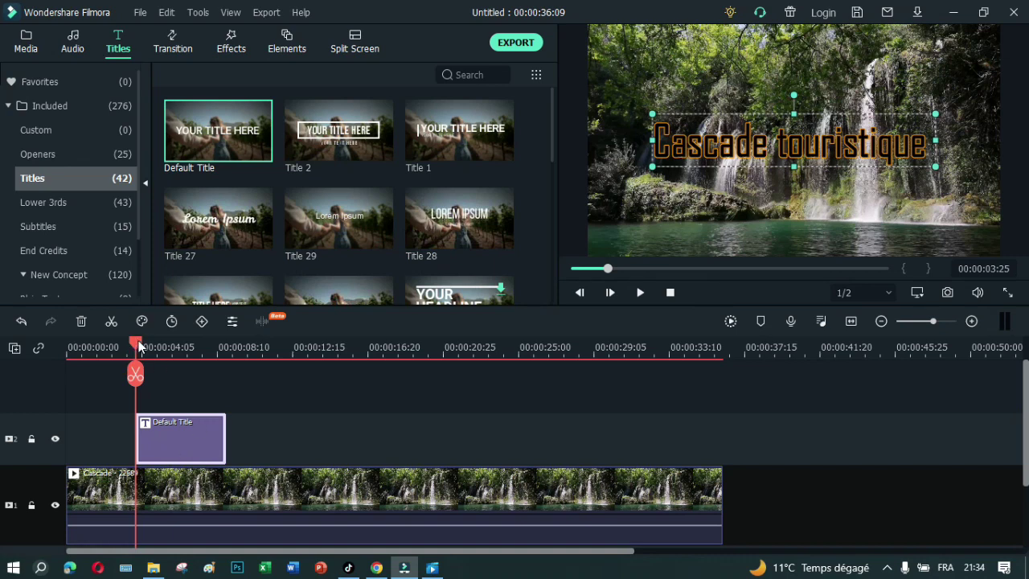
# - Play the video from about 00:00:02:16 until past the title's end to check how the title appears
pyautogui.moveTo(138, 345); pyautogui.dragTo(112, 342)
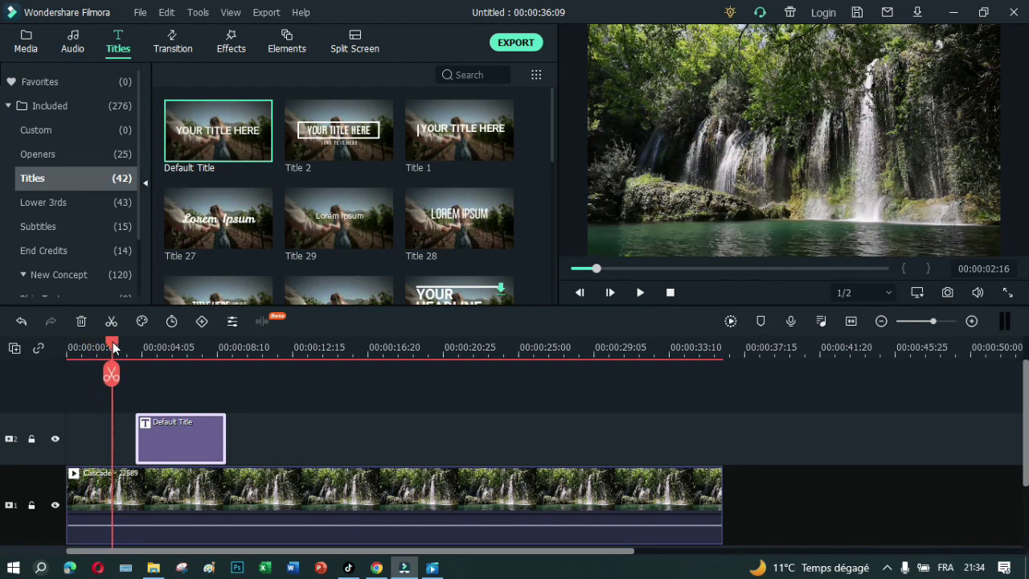
pyautogui.click(634, 293)
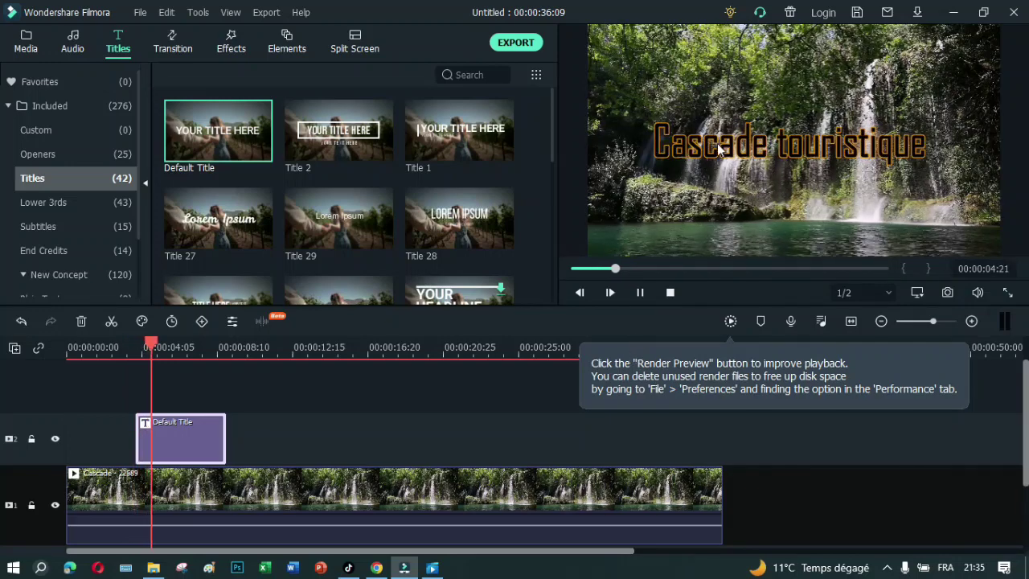
pyautogui.click(640, 293)
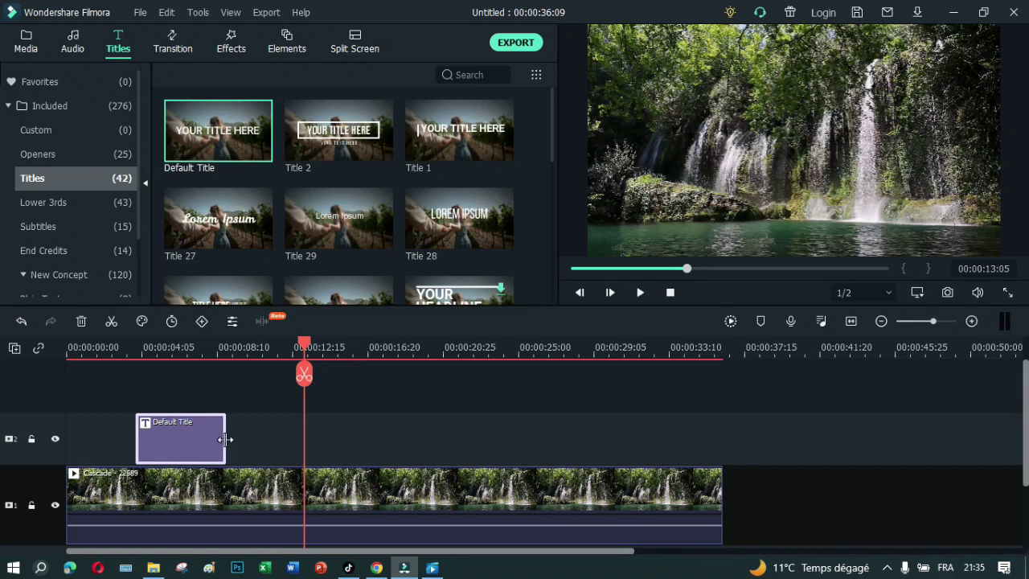
# - Extend the end of the Default Title clip to a duration of about 00:00:13:03 and return the playhead to the clip's start
pyautogui.moveTo(225, 439); pyautogui.dragTo(371, 430)
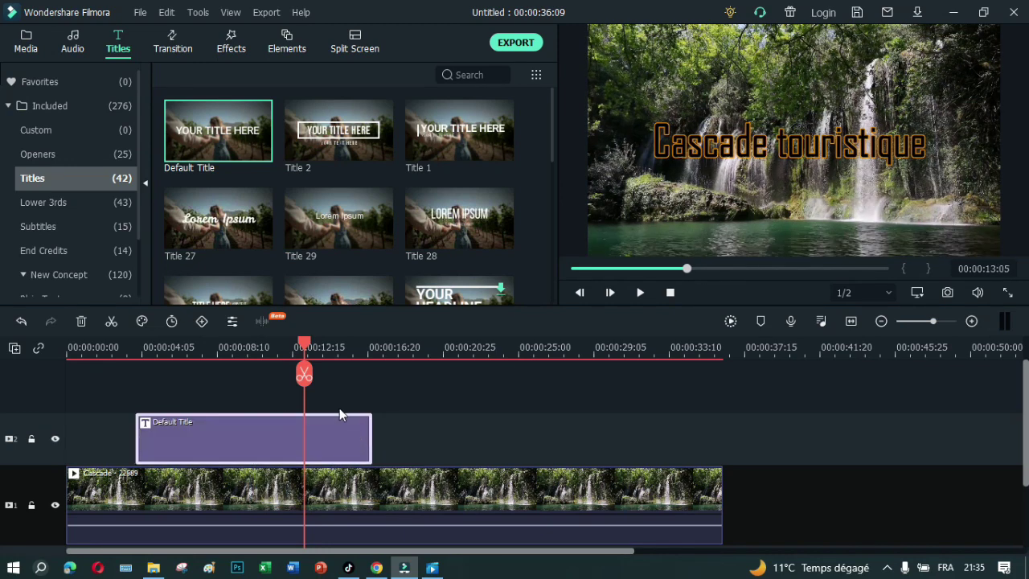
pyautogui.moveTo(307, 343); pyautogui.dragTo(151, 298)
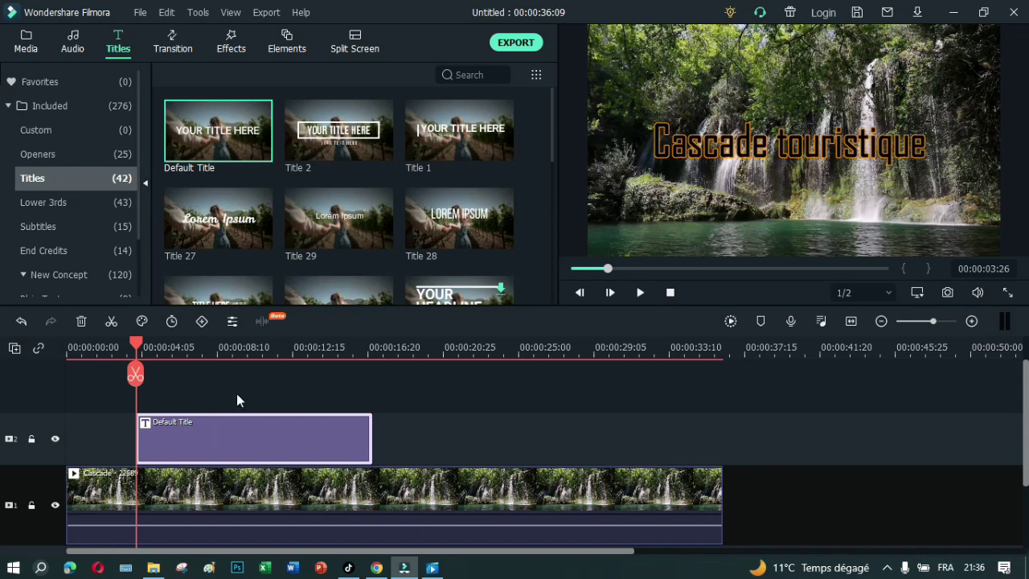
# - Preview the Default Title template from the titles library
pyautogui.moveTo(218, 166)
pyautogui.click(211, 140)
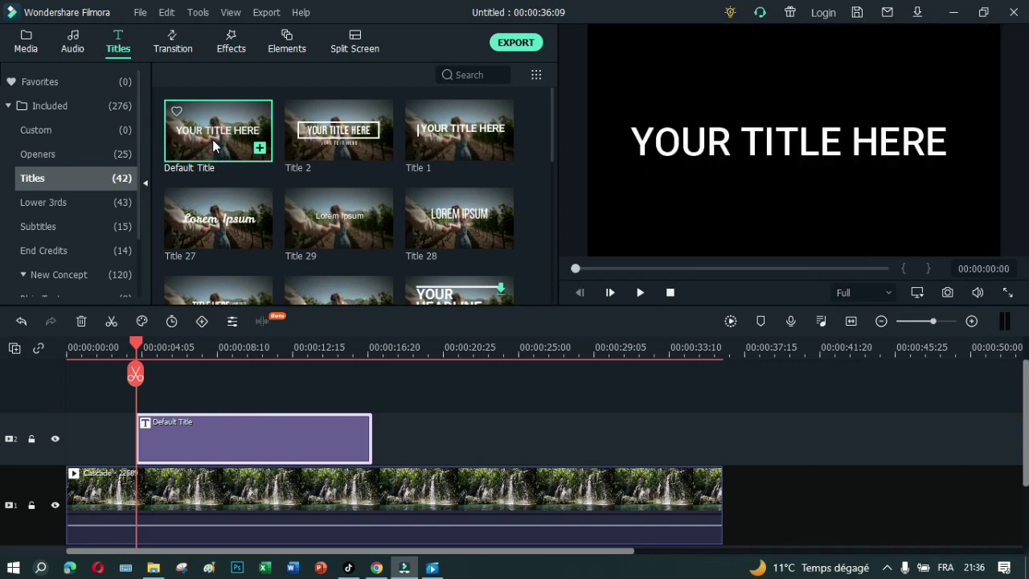
pyautogui.click(212, 139)
# - Open the Default Title clip in the advanced text editor and align its text to the upper-right corner of the frame
pyautogui.doubleClick(233, 432)
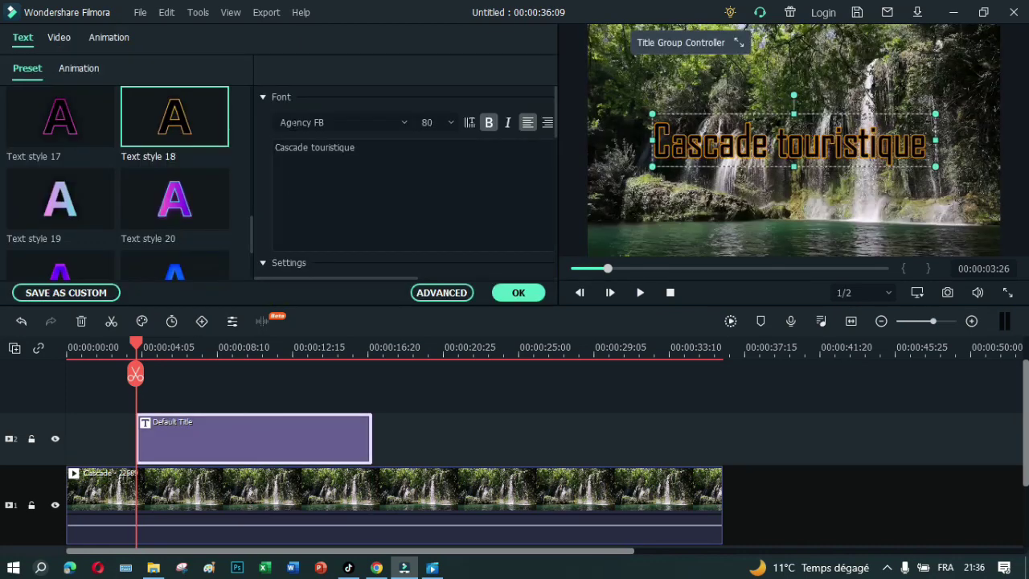
pyautogui.click(440, 294)
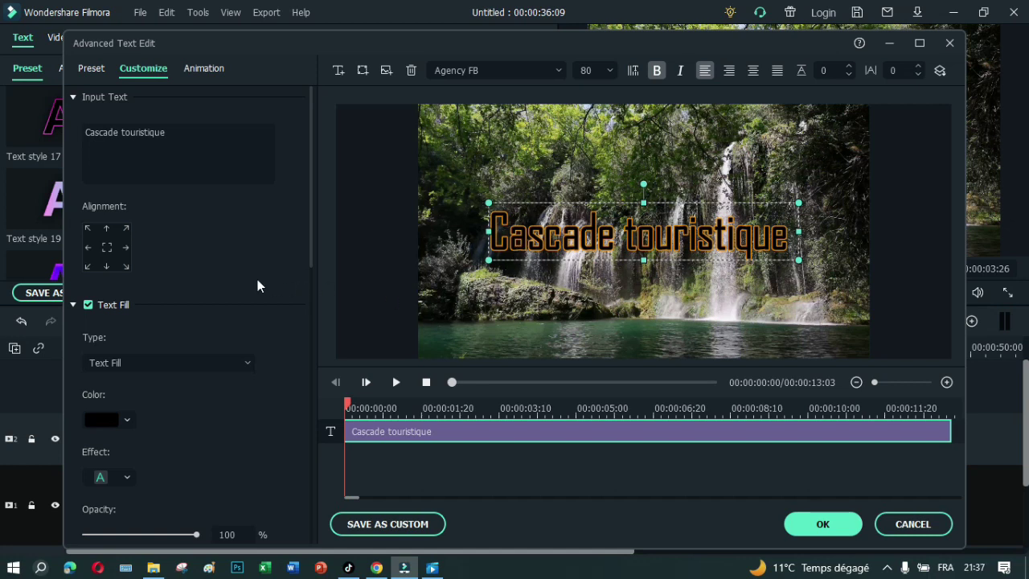
pyautogui.click(126, 228)
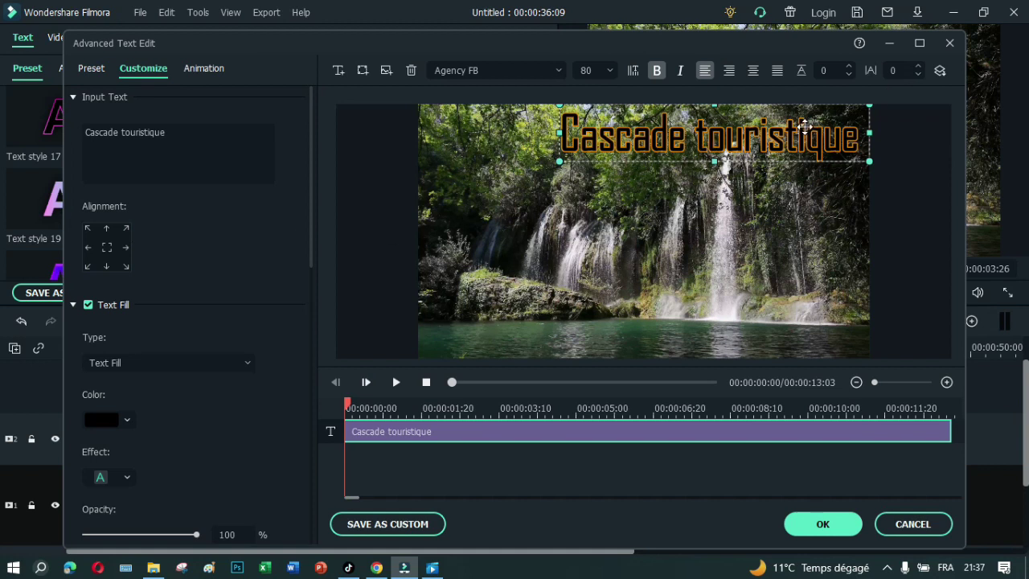
# - Try the lower-left, centre, right and left alignments for the title text and finish with it centred in the frame
pyautogui.click(87, 266)
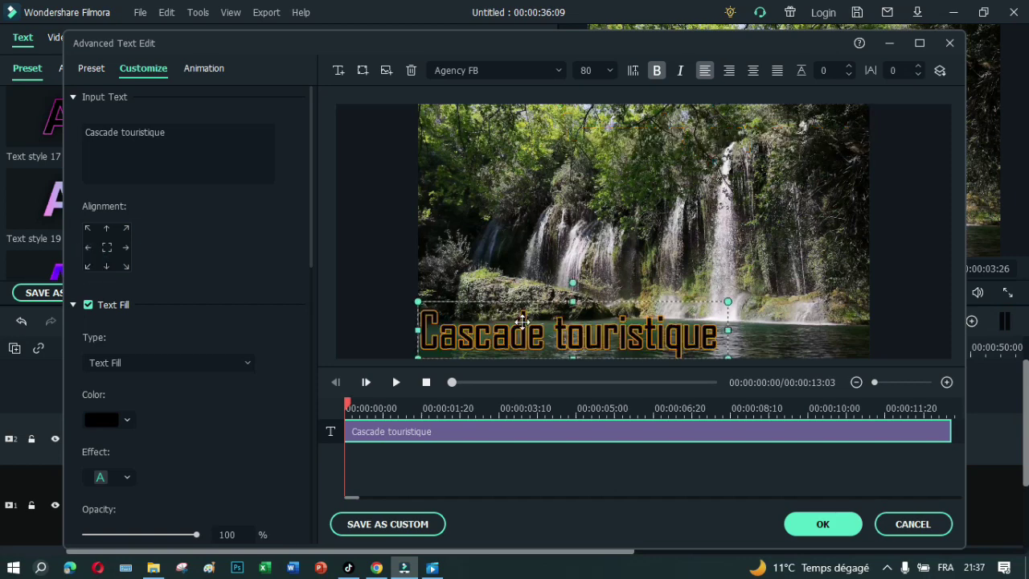
pyautogui.click(107, 251)
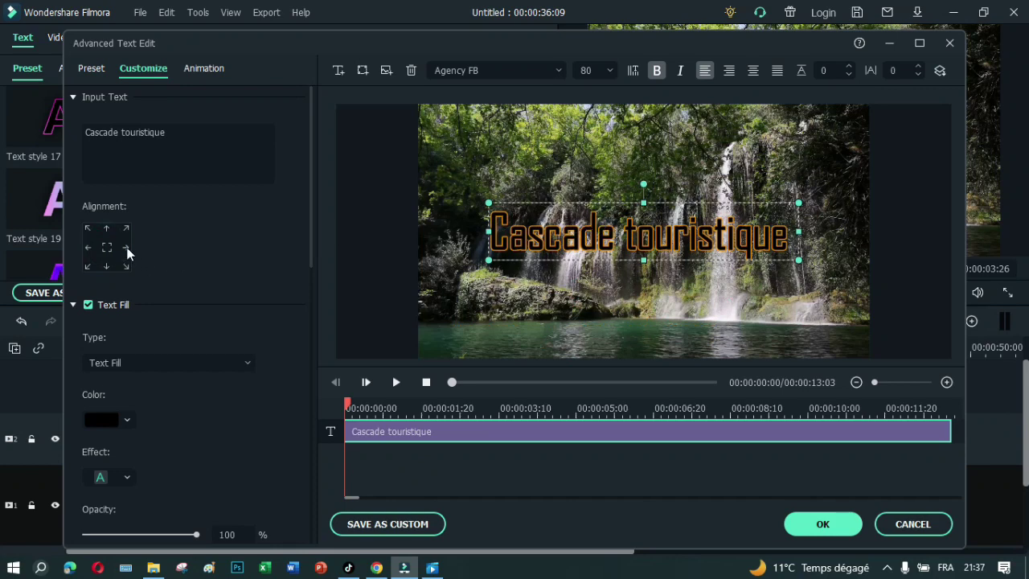
pyautogui.click(126, 247)
pyautogui.click(90, 250)
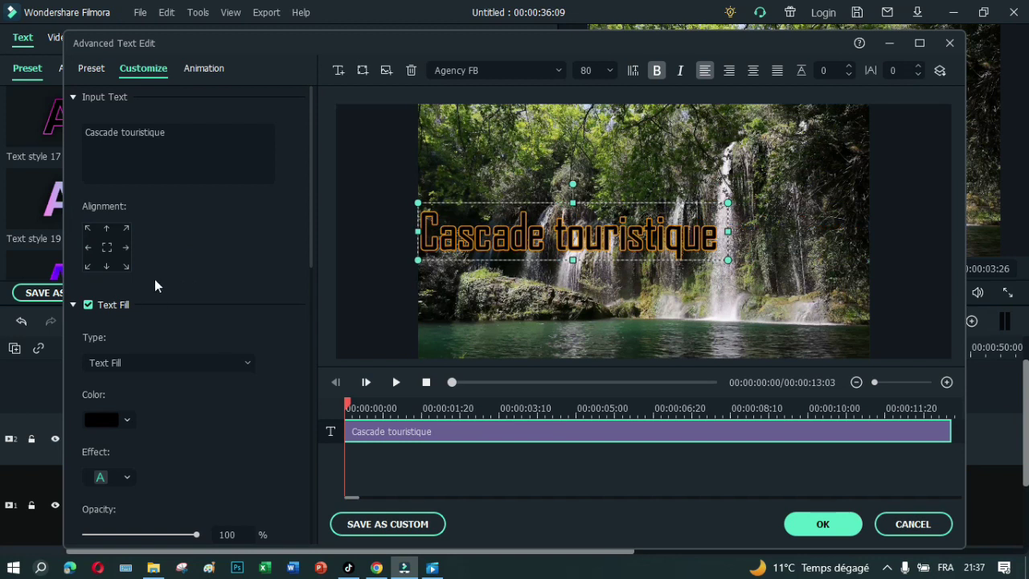
pyautogui.click(109, 250)
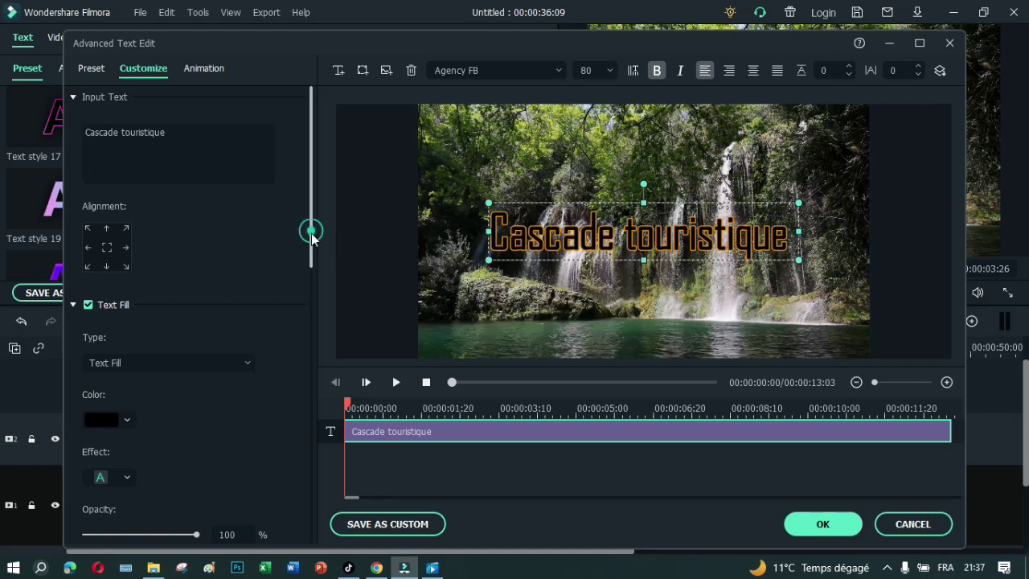
# - Set the title's text fill color to dark red and keep its fill opacity at 100%
pyautogui.moveTo(311, 231); pyautogui.dragTo(317, 450)
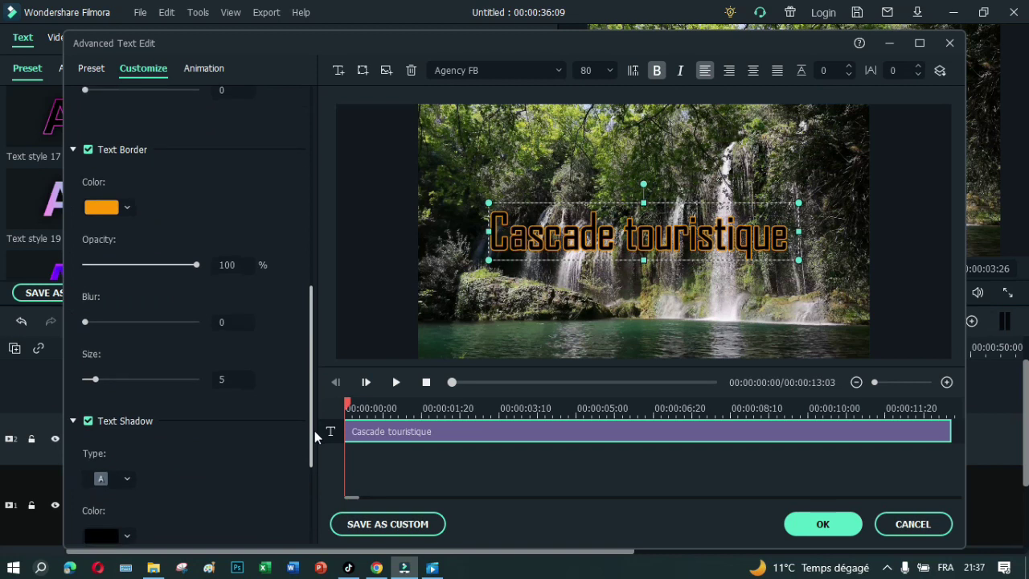
pyautogui.moveTo(311, 324); pyautogui.dragTo(312, 204)
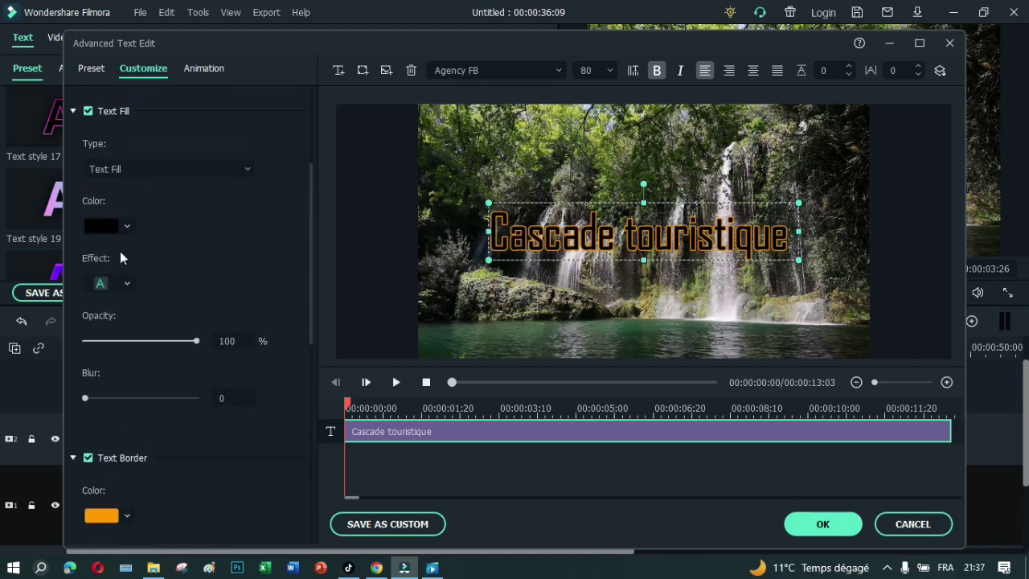
pyautogui.click(123, 227)
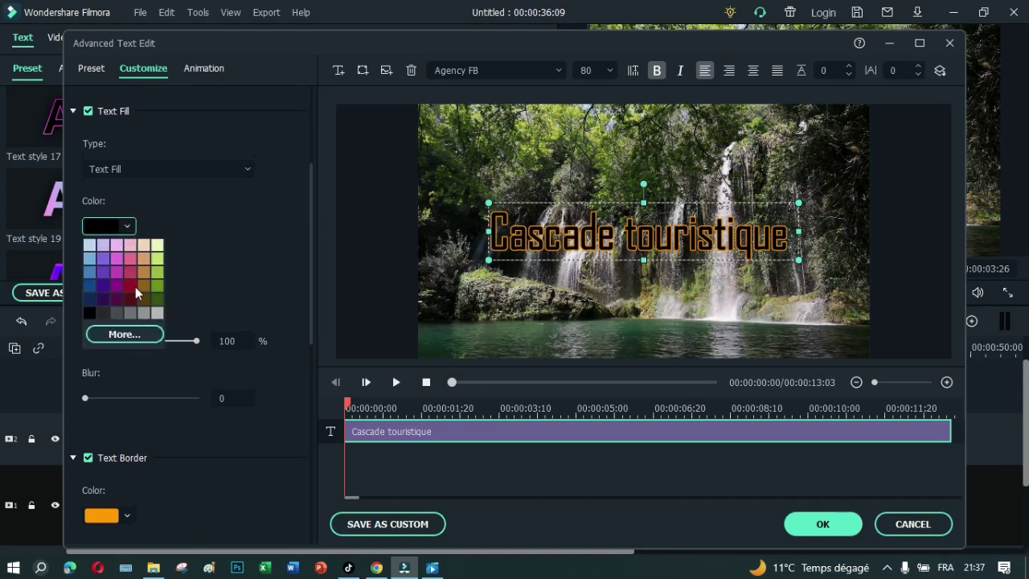
pyautogui.click(131, 288)
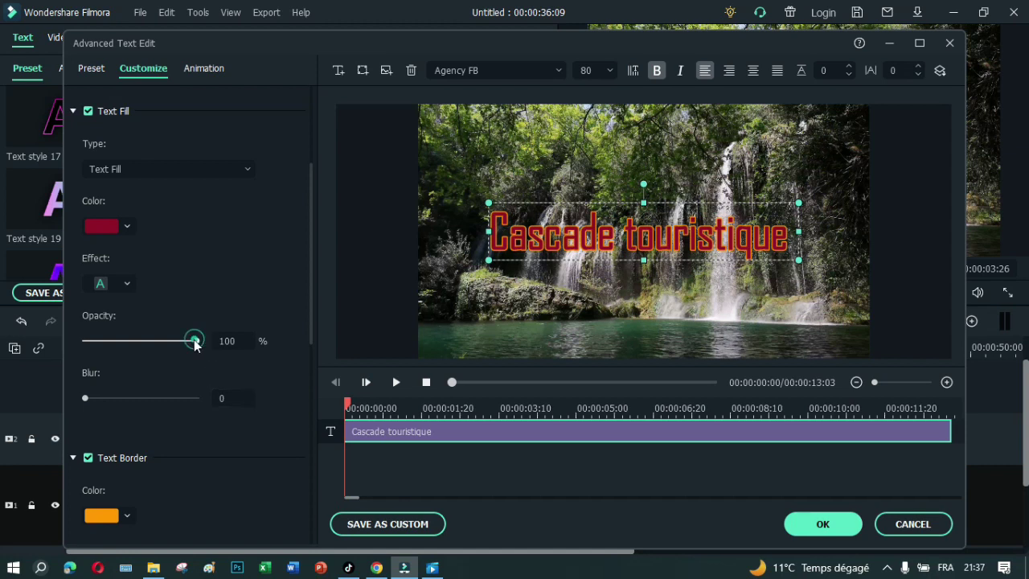
pyautogui.moveTo(194, 339)
pyautogui.mouseDown()
pyautogui.moveTo(84, 336)
pyautogui.moveTo(213, 345)
pyautogui.mouseUp()
# - Change the title's text border color to olive green
pyautogui.moveTo(310, 322); pyautogui.dragTo(323, 381)
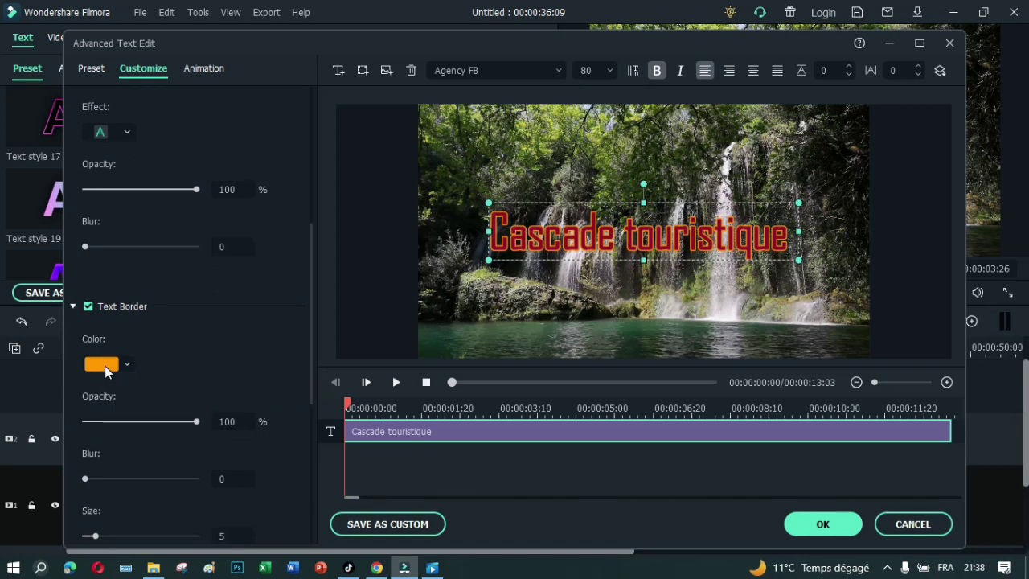
pyautogui.click(127, 364)
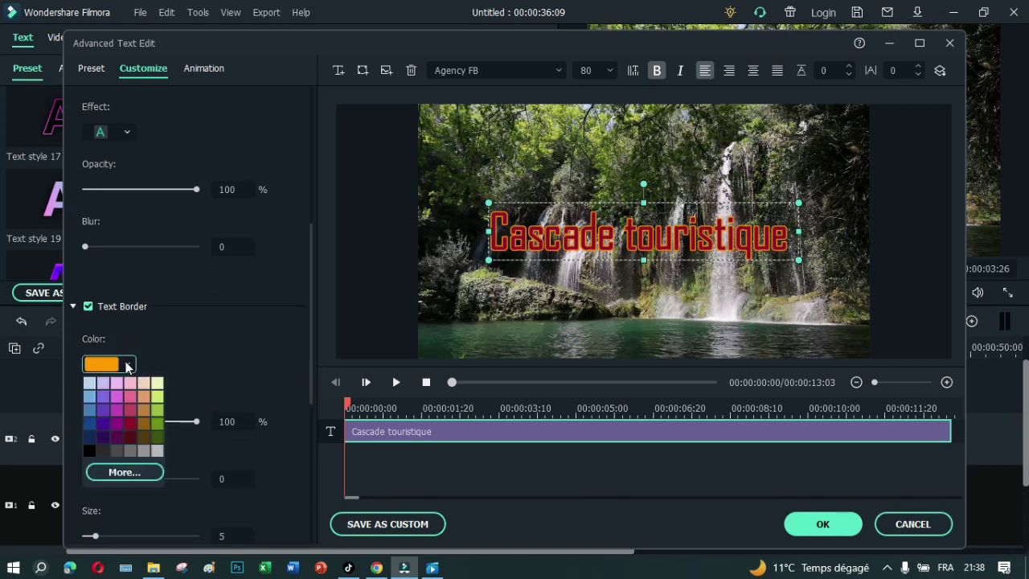
pyautogui.click(159, 420)
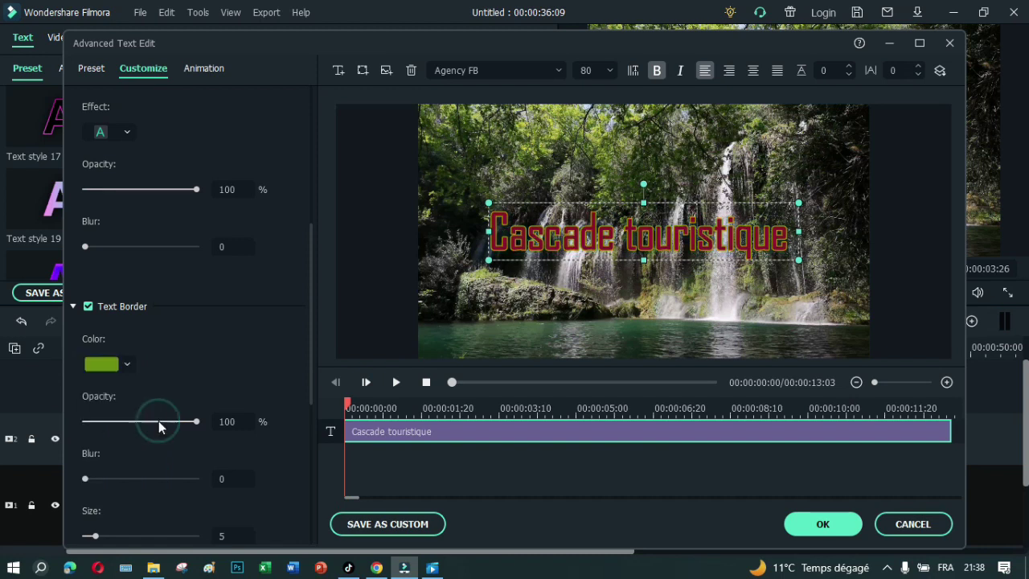
# - Give the text shadow a dark blue color, 100% opacity, blur 10 and distance 16, and apply the advanced text edits
pyautogui.moveTo(312, 350); pyautogui.dragTo(310, 497)
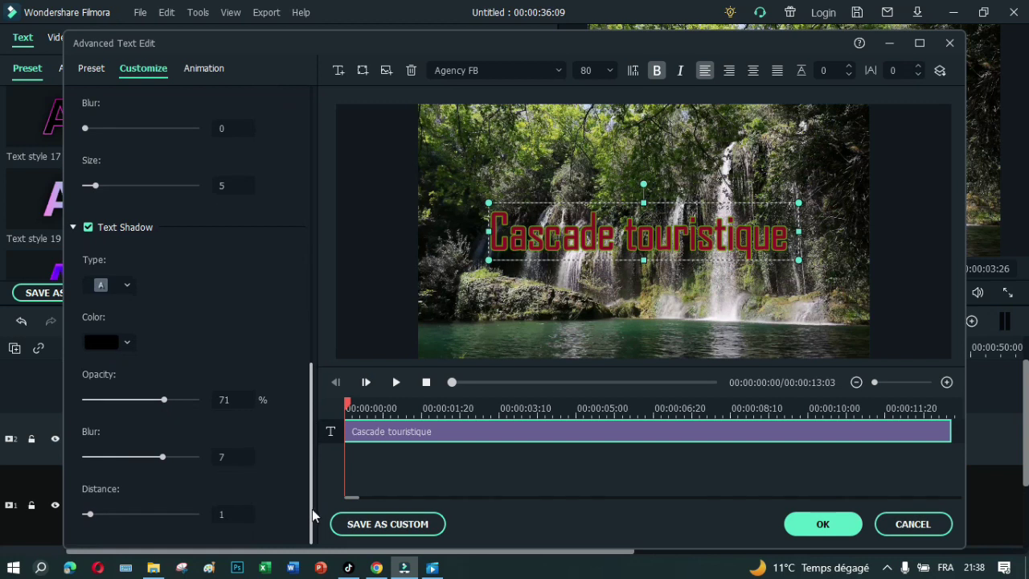
pyautogui.click(127, 342)
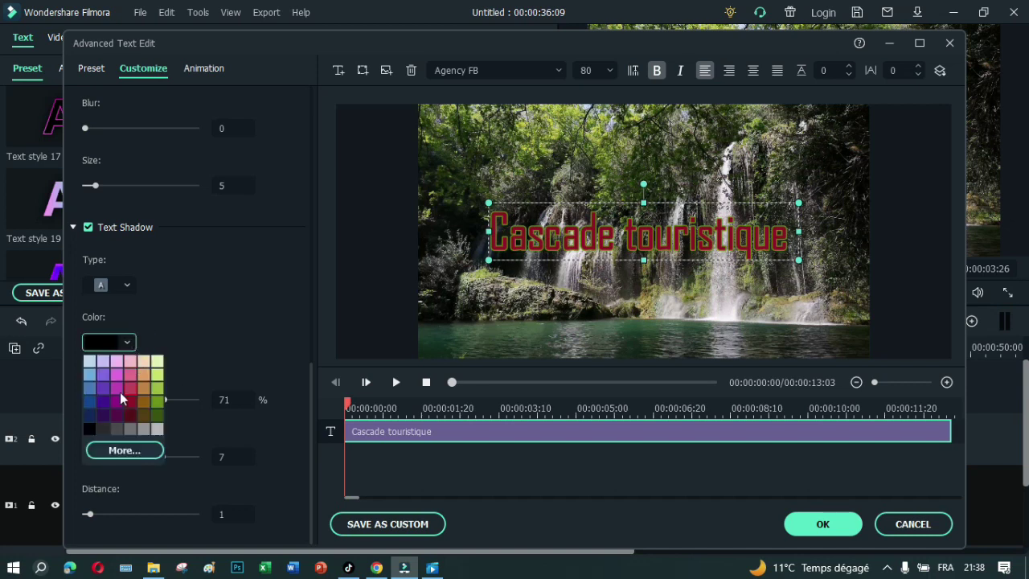
pyautogui.click(89, 401)
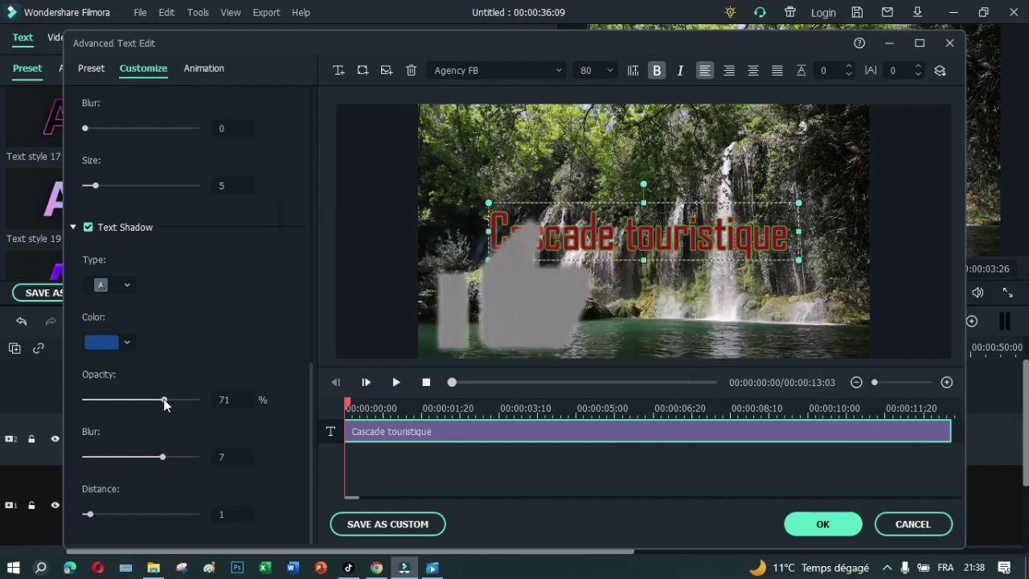
pyautogui.moveTo(164, 405); pyautogui.dragTo(212, 410)
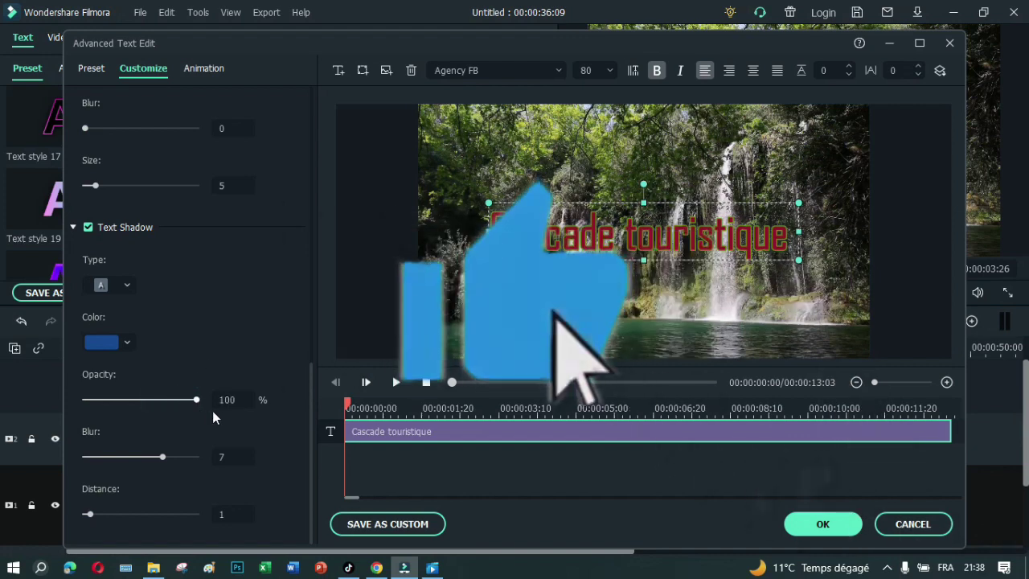
pyautogui.moveTo(159, 462); pyautogui.dragTo(213, 457)
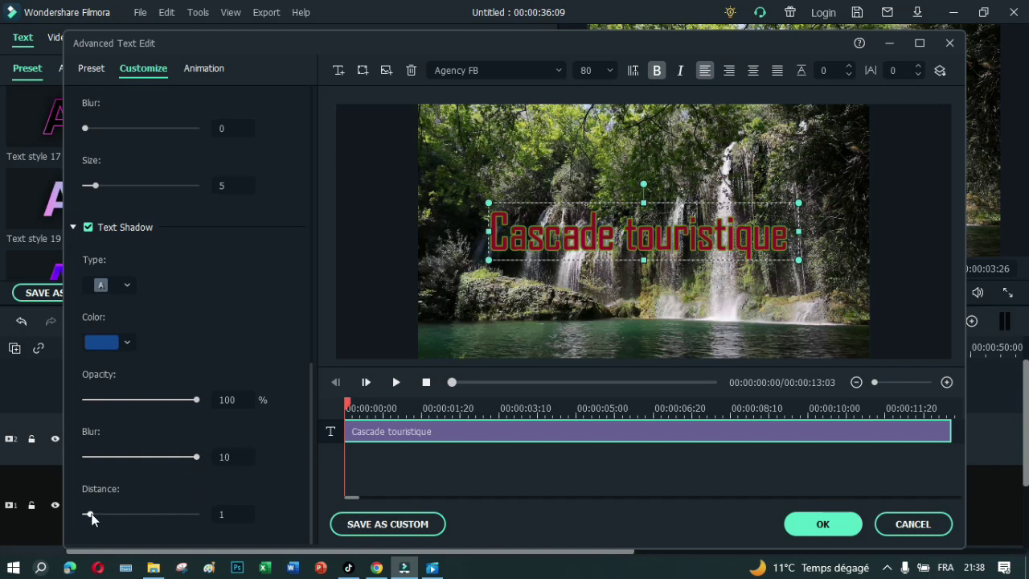
pyautogui.moveTo(128, 514); pyautogui.dragTo(172, 517)
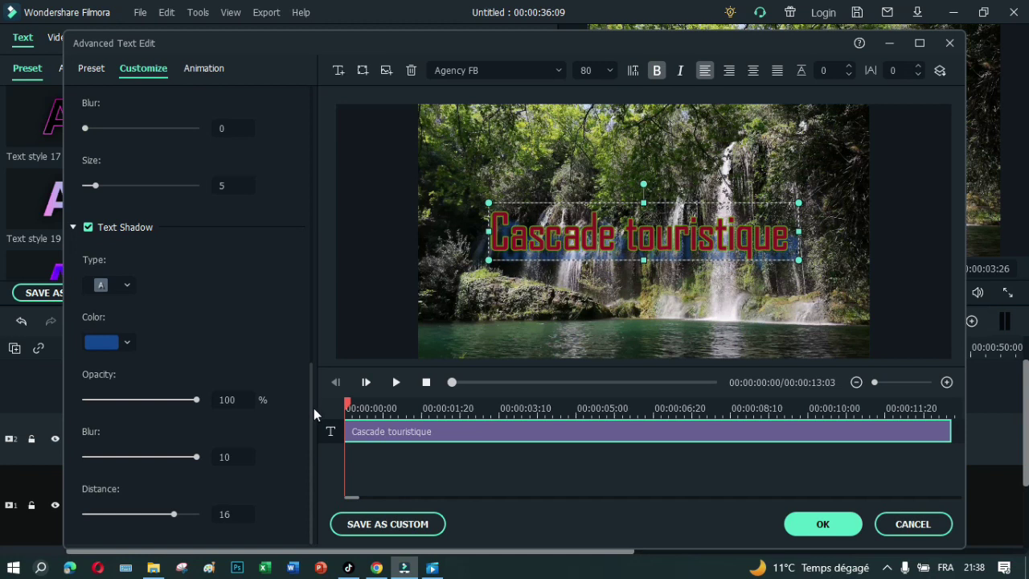
pyautogui.moveTo(310, 407); pyautogui.dragTo(342, 111)
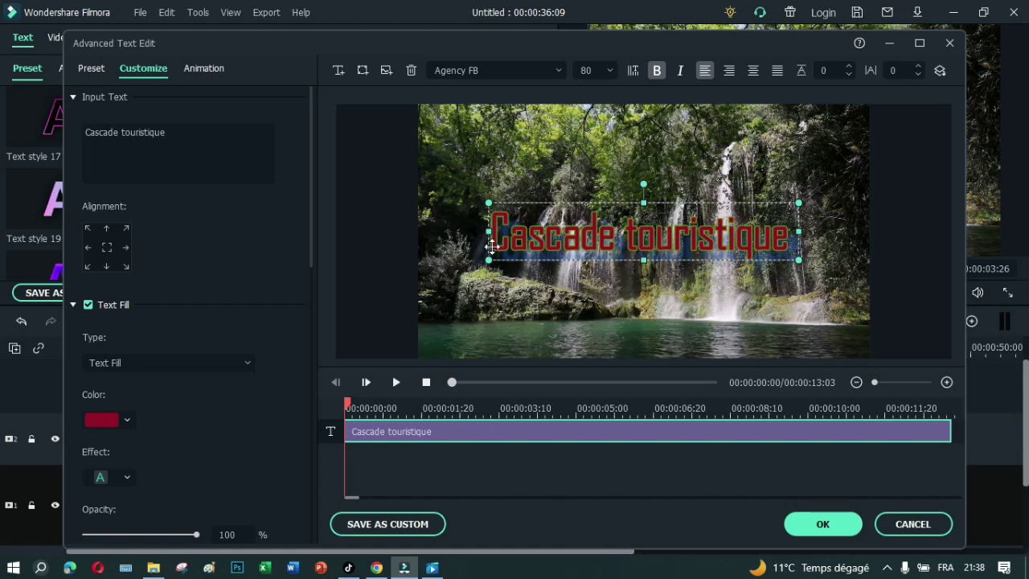
pyautogui.click(816, 524)
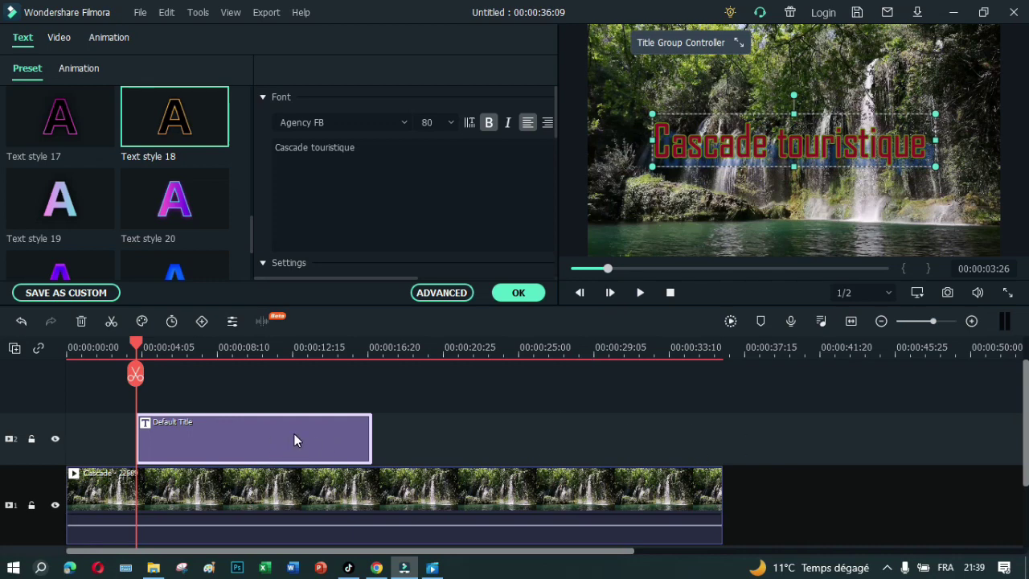
# - Delete the whole Default Title clip from the timeline and undo the deletion
pyautogui.click(475, 492)
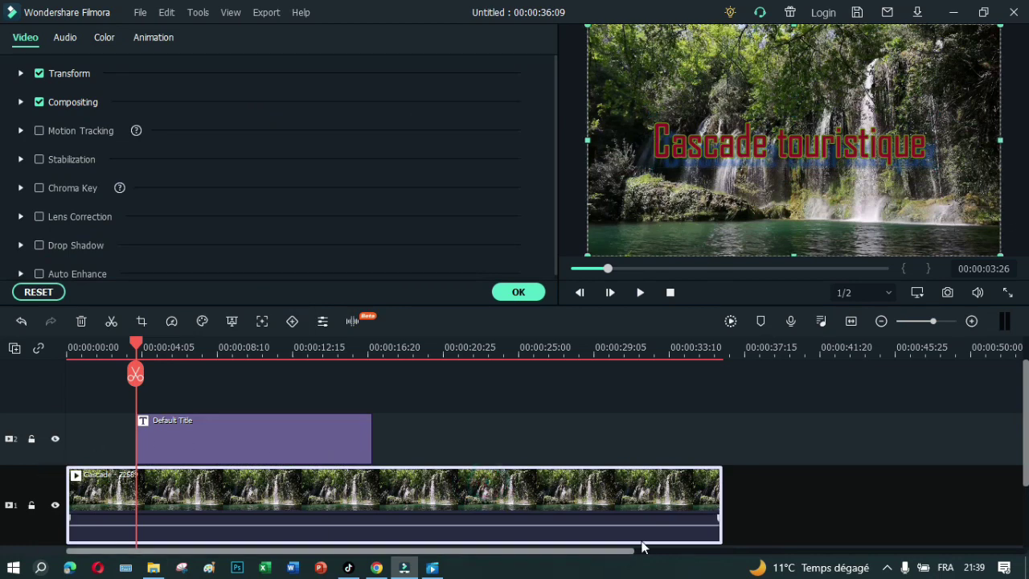
pyautogui.click(279, 434)
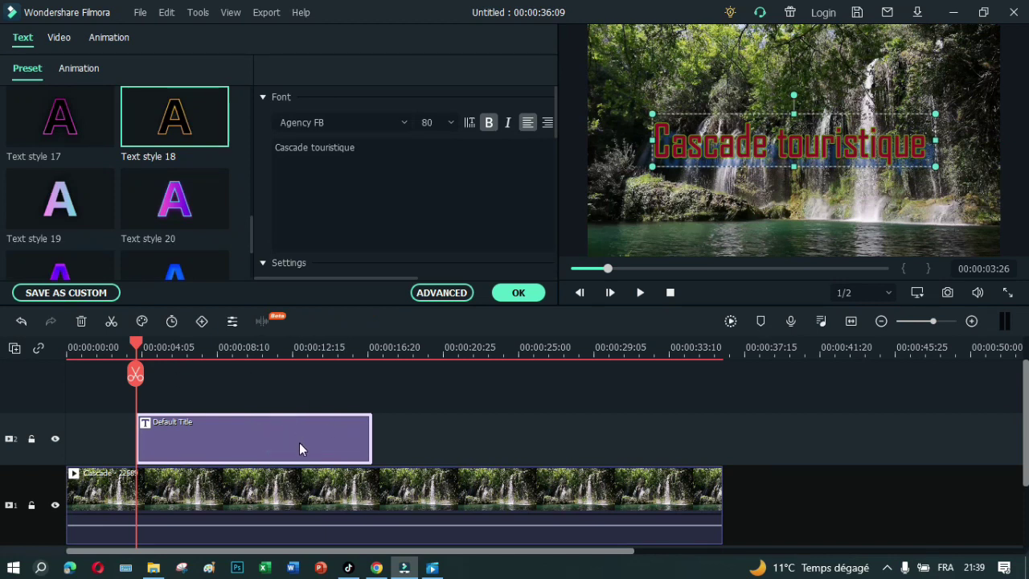
pyautogui.click(81, 321)
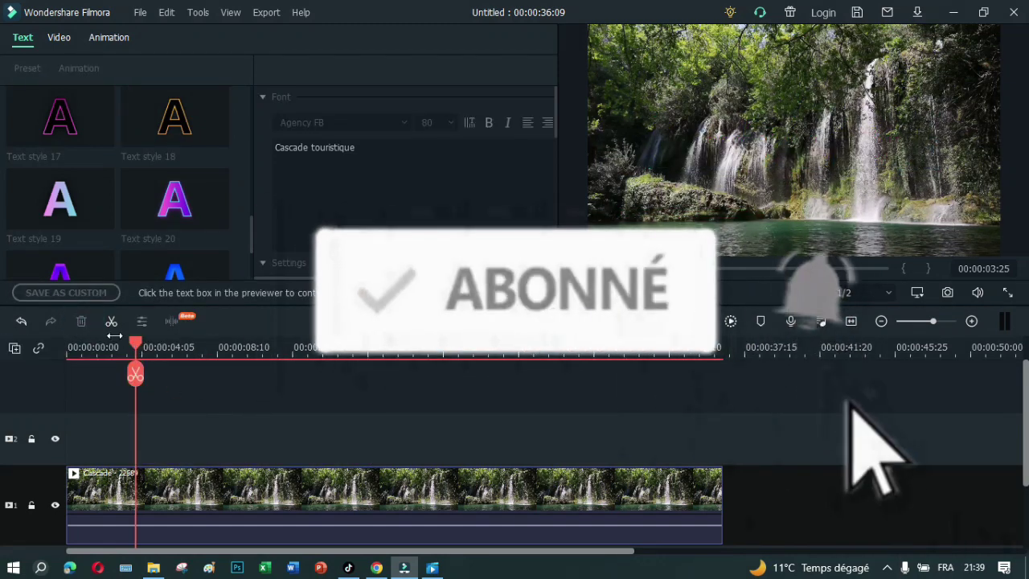
pyautogui.click(21, 322)
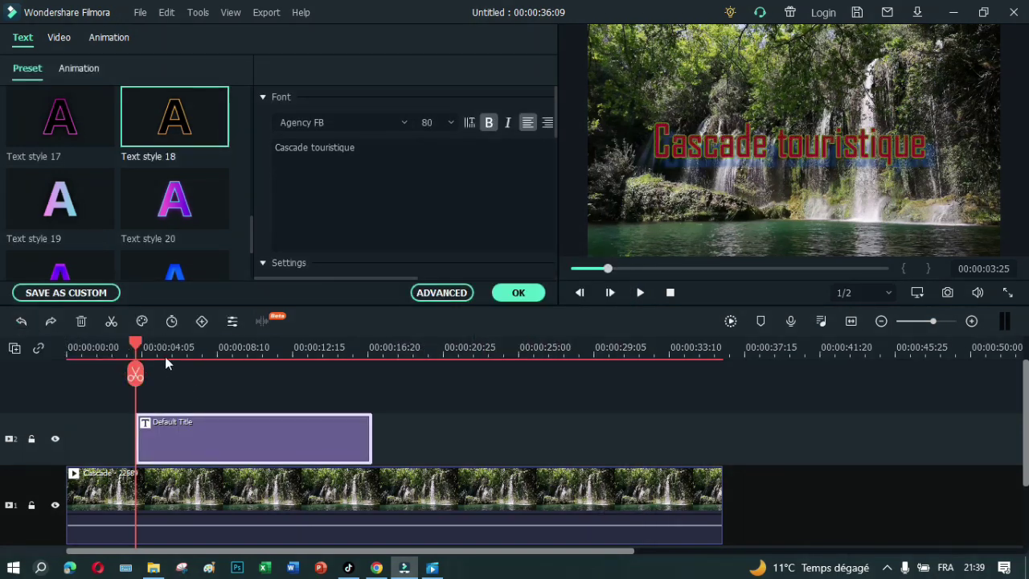
# - Split the Default Title clip at about 00:00:12:16 and delete its second part
pyautogui.moveTo(134, 344); pyautogui.dragTo(232, 345)
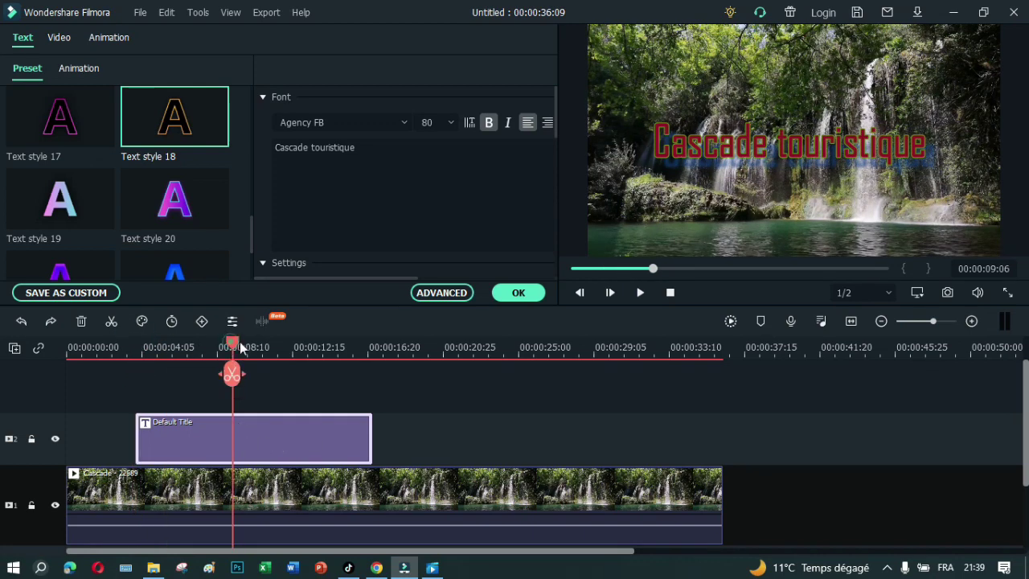
pyautogui.moveTo(239, 341); pyautogui.dragTo(294, 343)
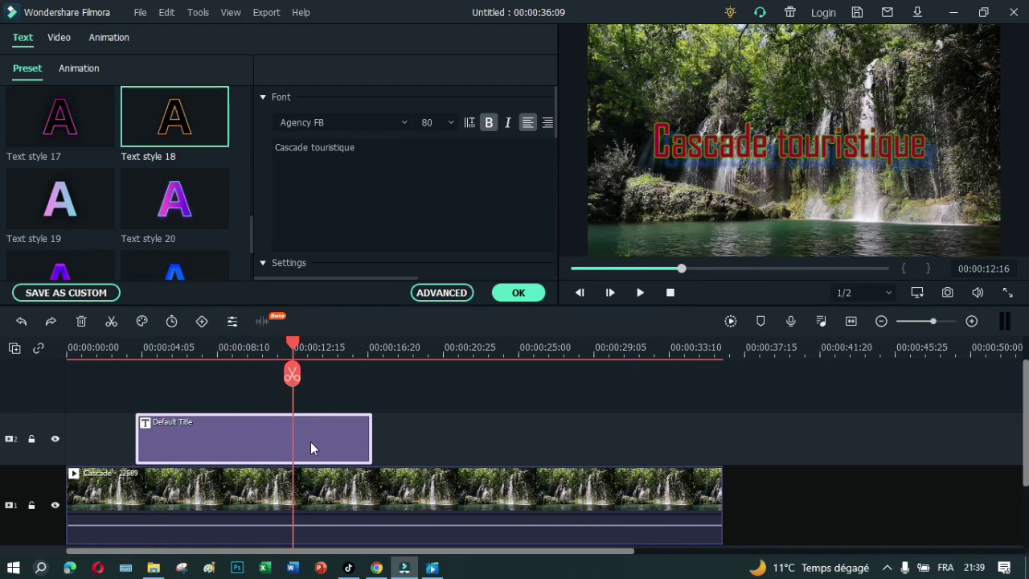
pyautogui.click(292, 374)
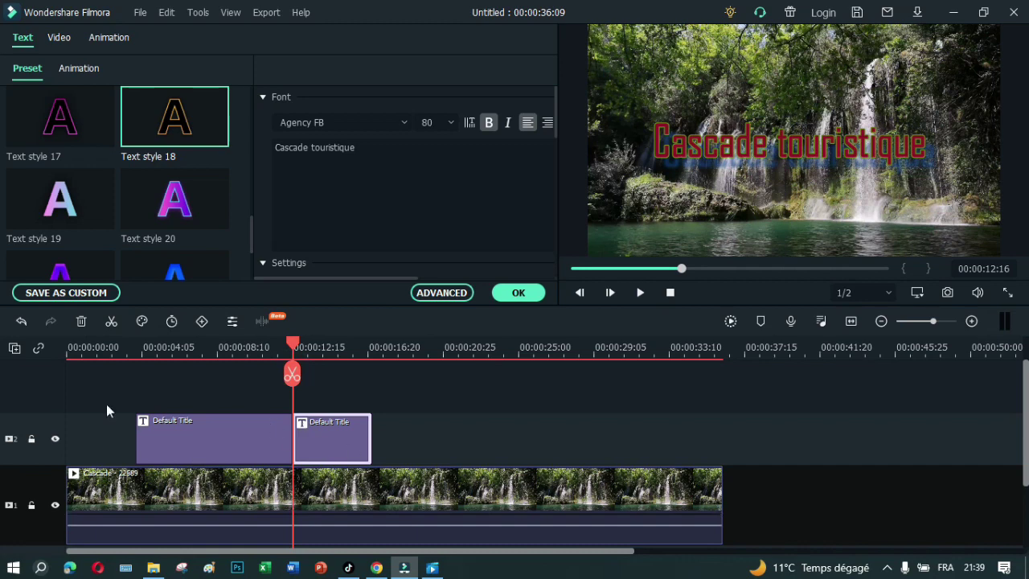
pyautogui.click(81, 321)
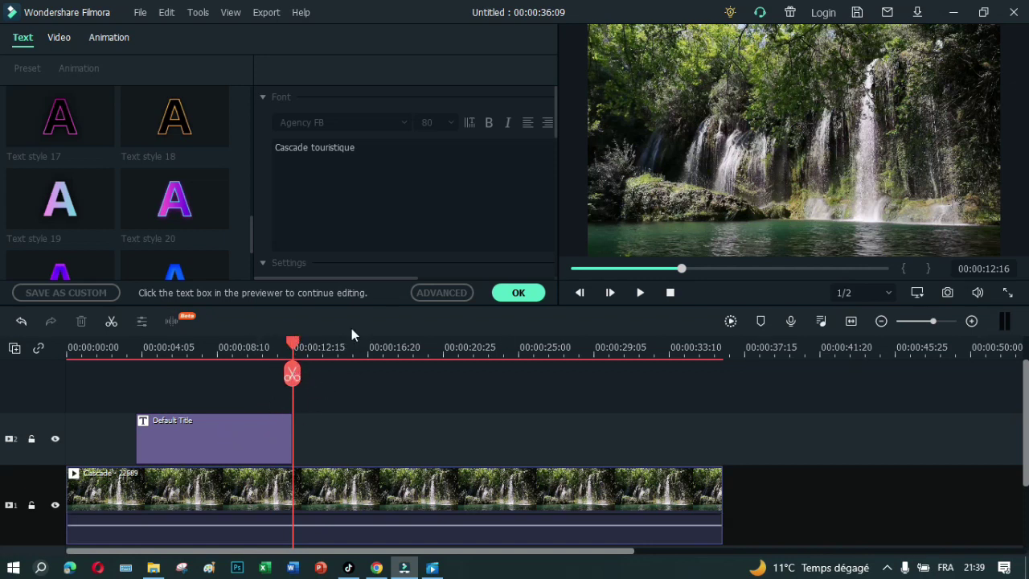
# - Move the playhead back to about 00:00:06:17 and delete the remaining Default Title clip from the timeline
pyautogui.moveTo(291, 341); pyautogui.dragTo(186, 355)
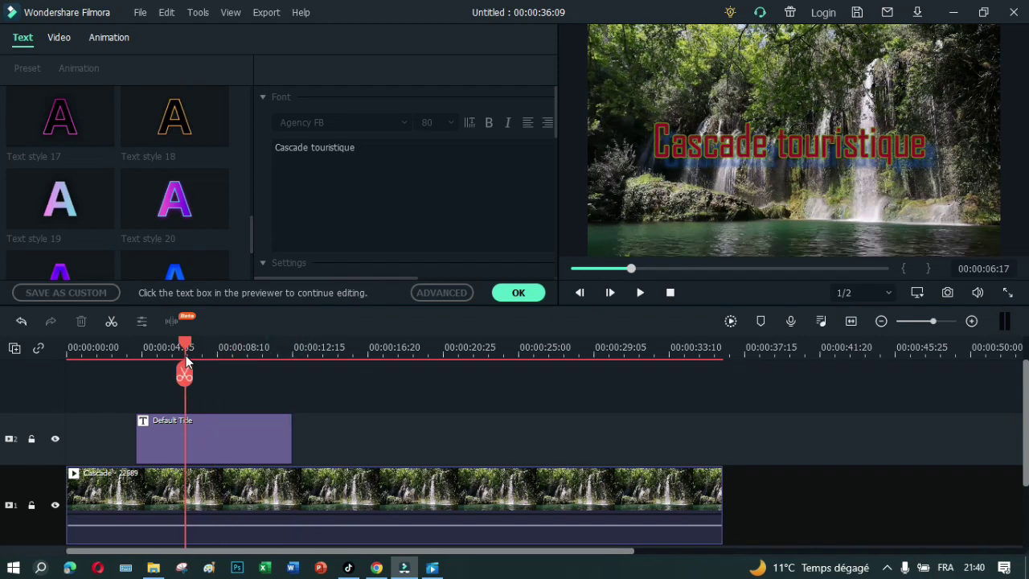
pyautogui.click(204, 436)
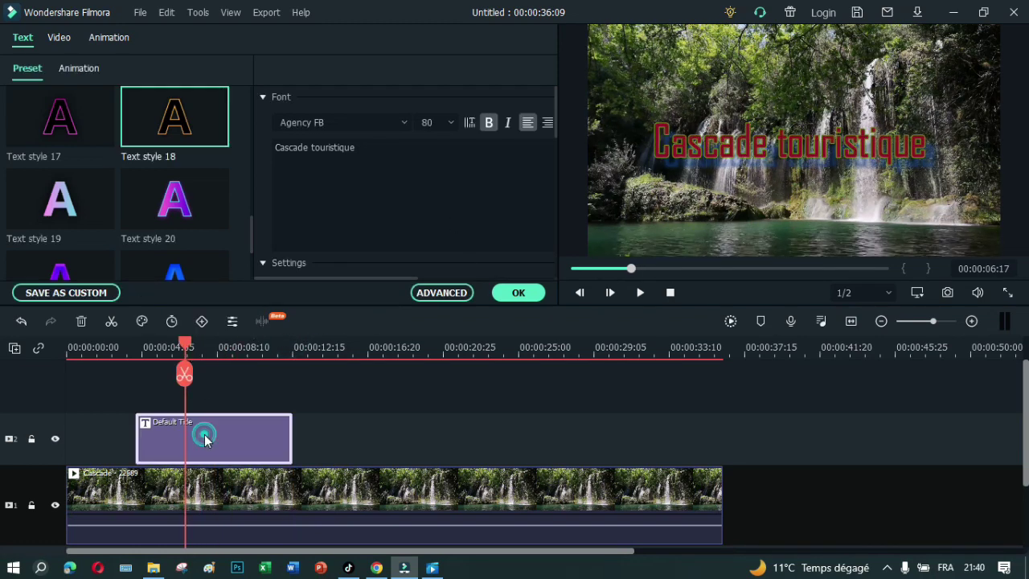
pyautogui.click(79, 322)
pyautogui.click(78, 321)
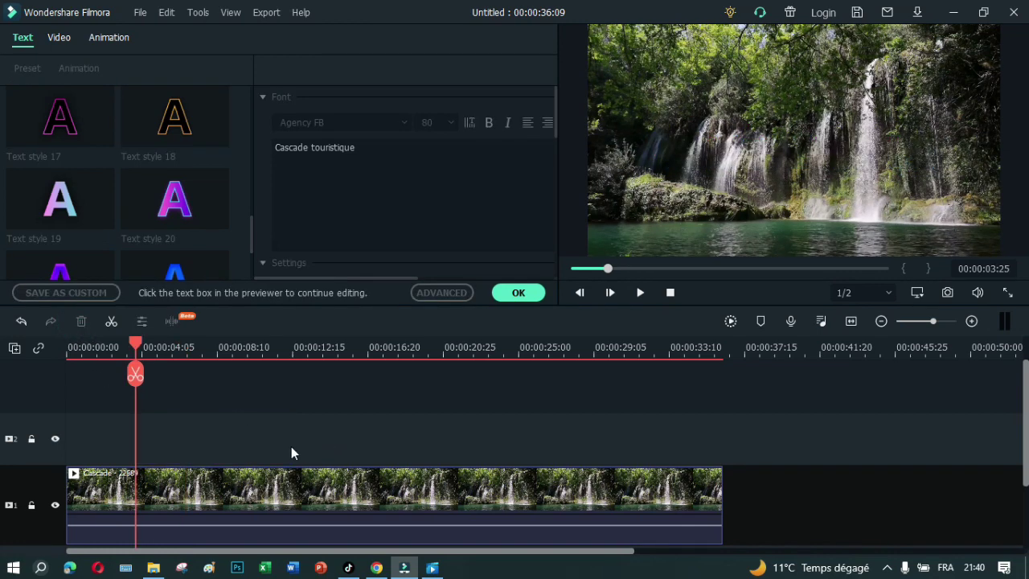